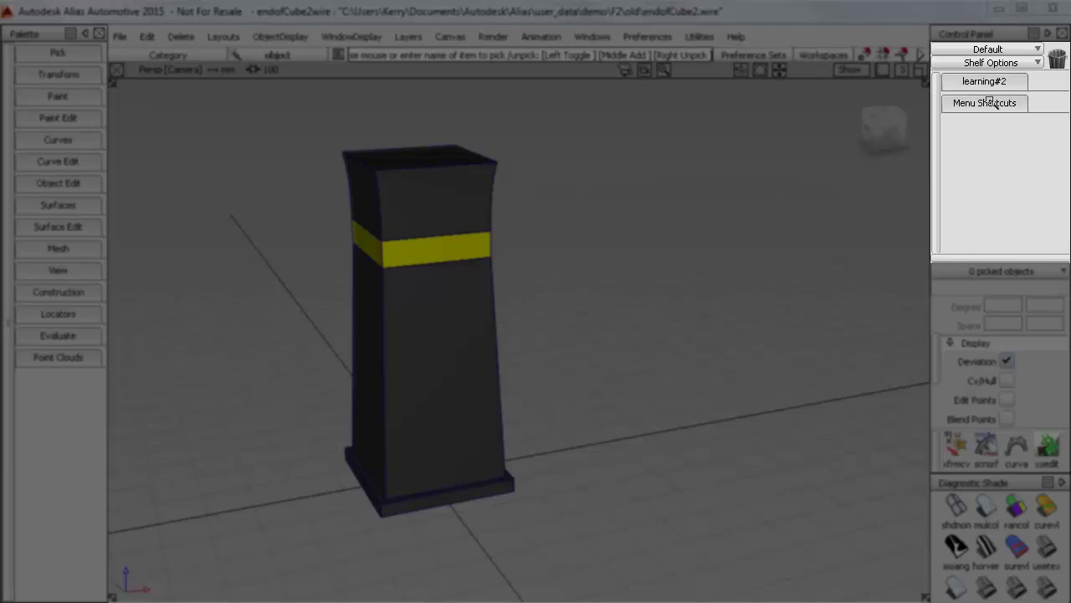
Step: Show the Menu Shortcuts shelf's tools and expand the learning#2 shelf
{"action": "left_click", "coordinate": [985, 102]}
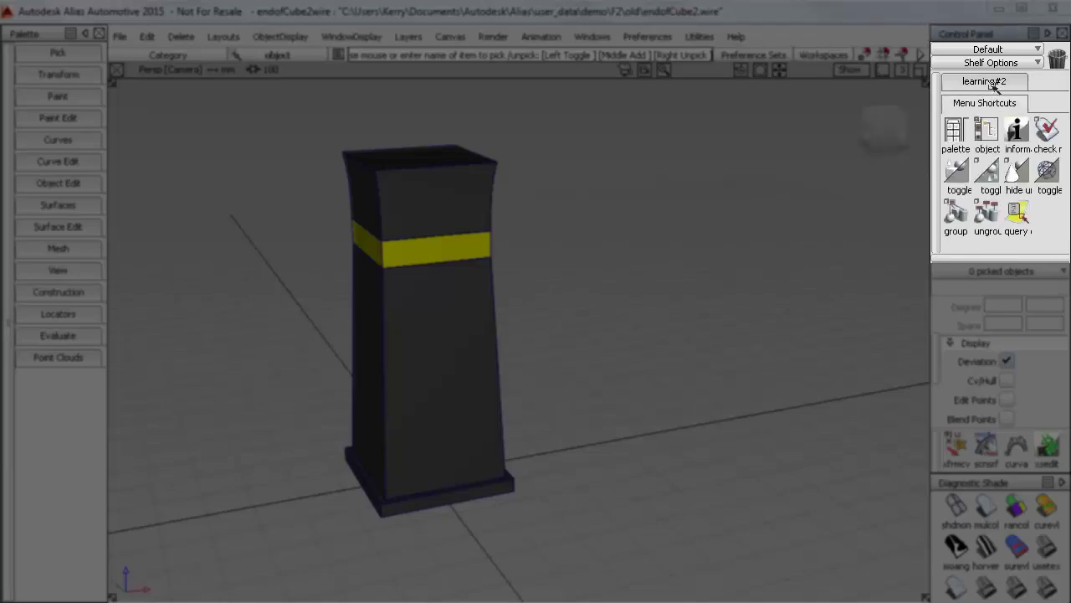
{"action": "left_click", "coordinate": [992, 82]}
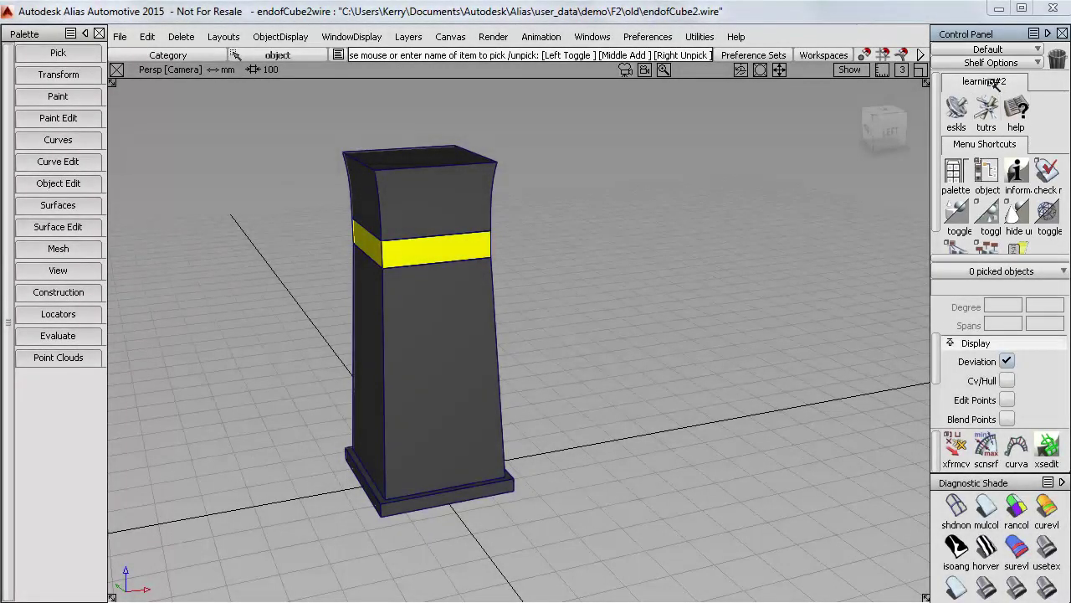
{"action": "left_click", "coordinate": [993, 82]}
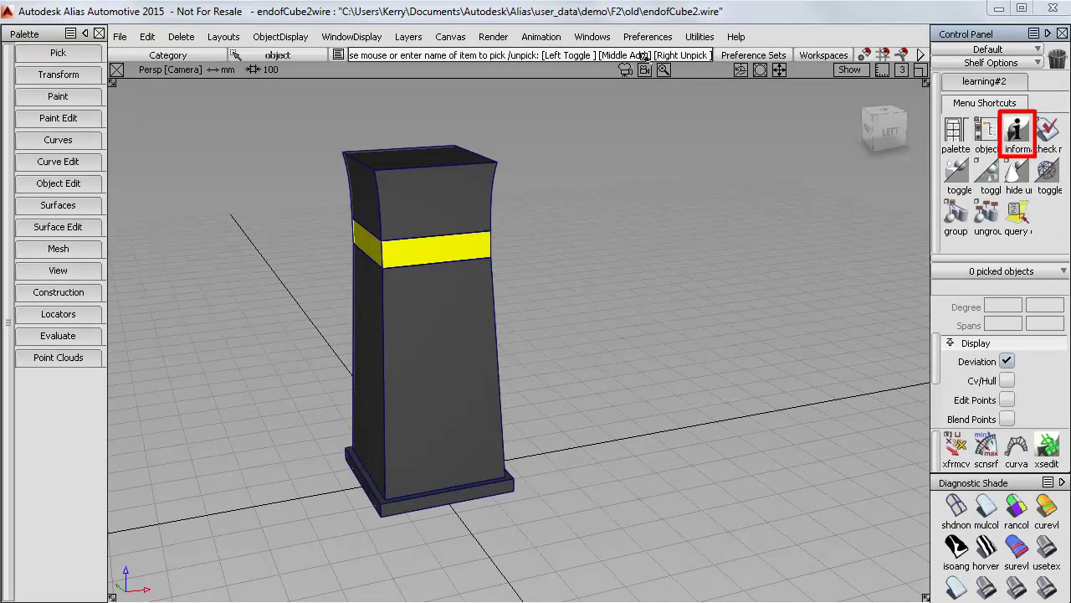
{"action": "left_click", "coordinate": [591, 37]}
{"action": "mouse_move", "coordinate": [609, 120]}
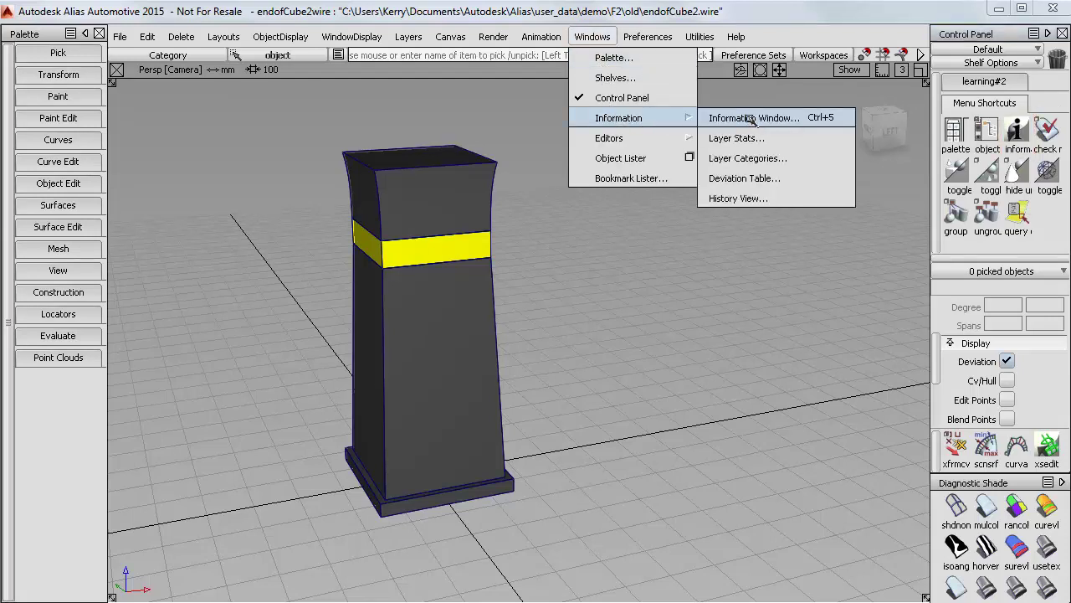
{"action": "middle_click_drag", "start_coordinate": [755, 118], "coordinate": [1023, 215]}
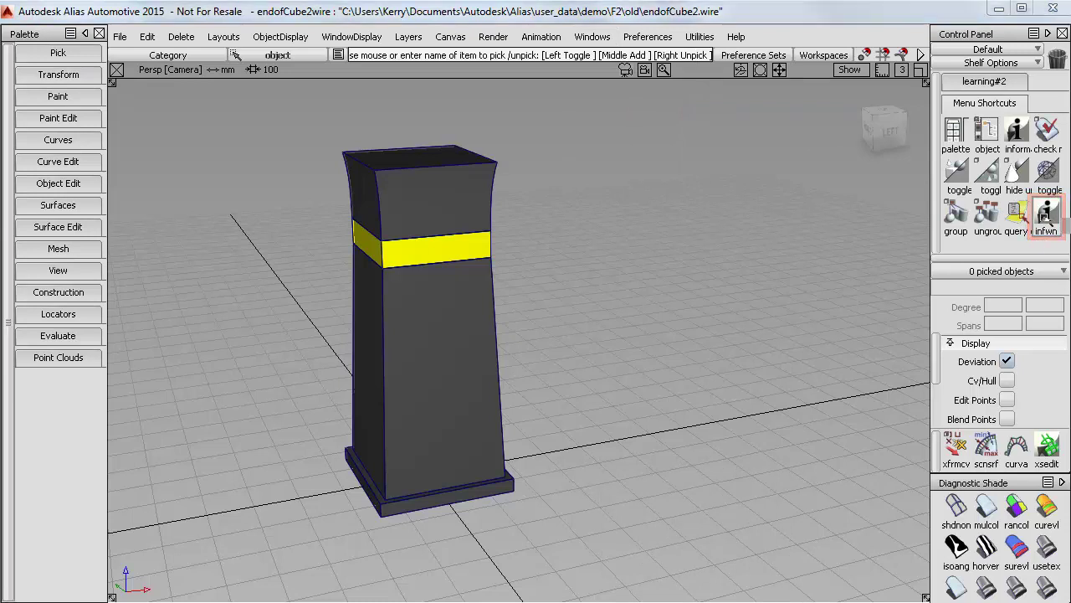
{"action": "middle_click_drag", "start_coordinate": [1046, 216], "coordinate": [1057, 60]}
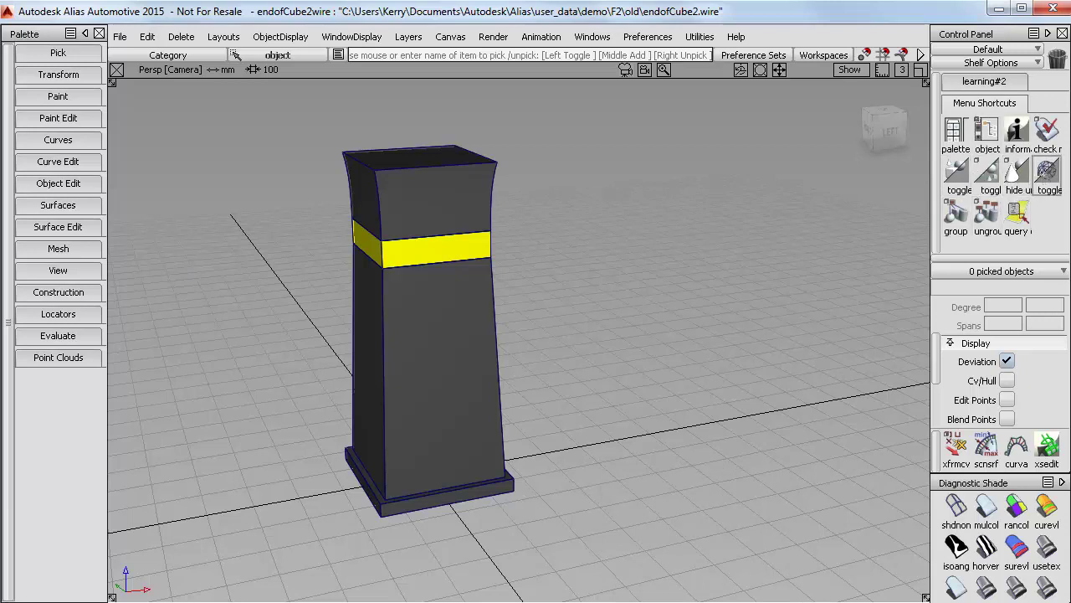
Step: Trash the object, toggle, Hide Unselected, ungroup and query tools, leaving only inform on the shelf
{"action": "middle_click_drag", "start_coordinate": [1047, 125], "coordinate": [1056, 60]}
{"action": "middle_click_drag", "start_coordinate": [987, 134], "coordinate": [1051, 62]}
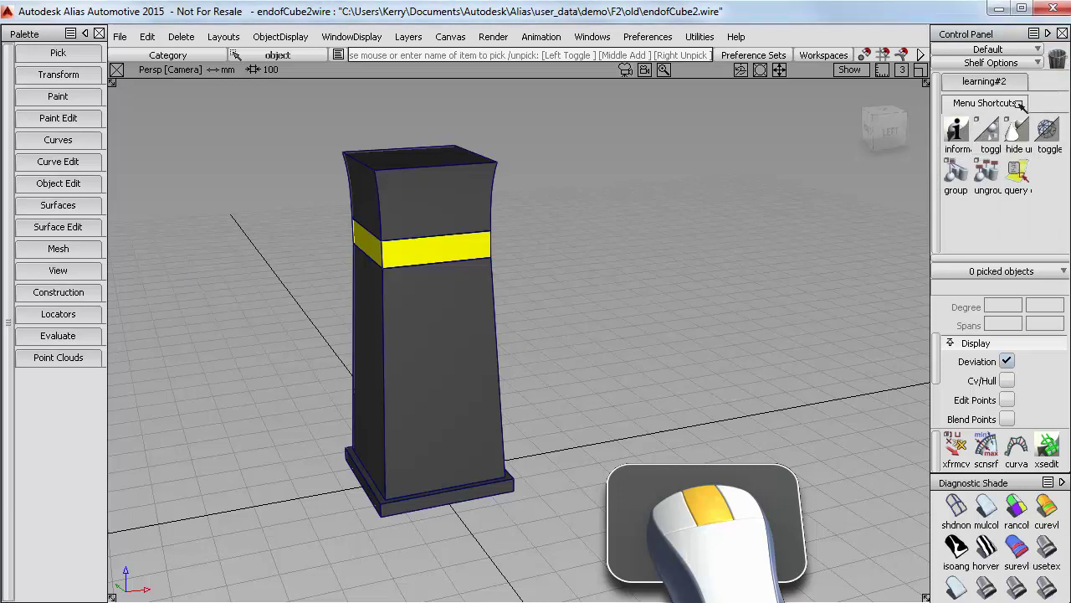
{"action": "middle_click_drag", "start_coordinate": [988, 130], "coordinate": [1053, 62]}
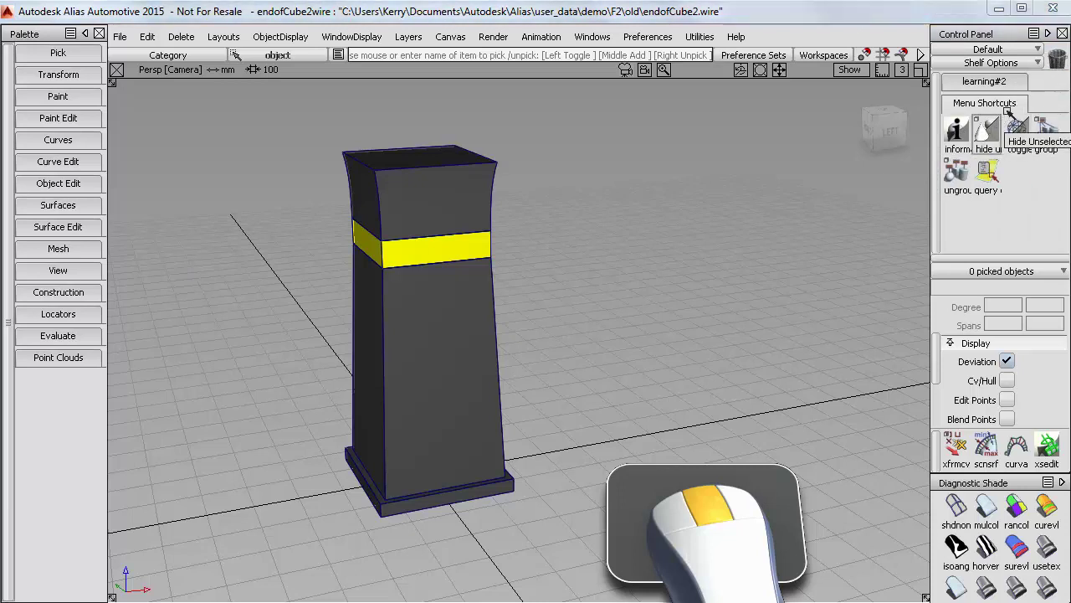
{"action": "middle_click_drag", "start_coordinate": [988, 130], "coordinate": [1055, 60]}
{"action": "middle_click_drag", "start_coordinate": [988, 130], "coordinate": [1053, 64]}
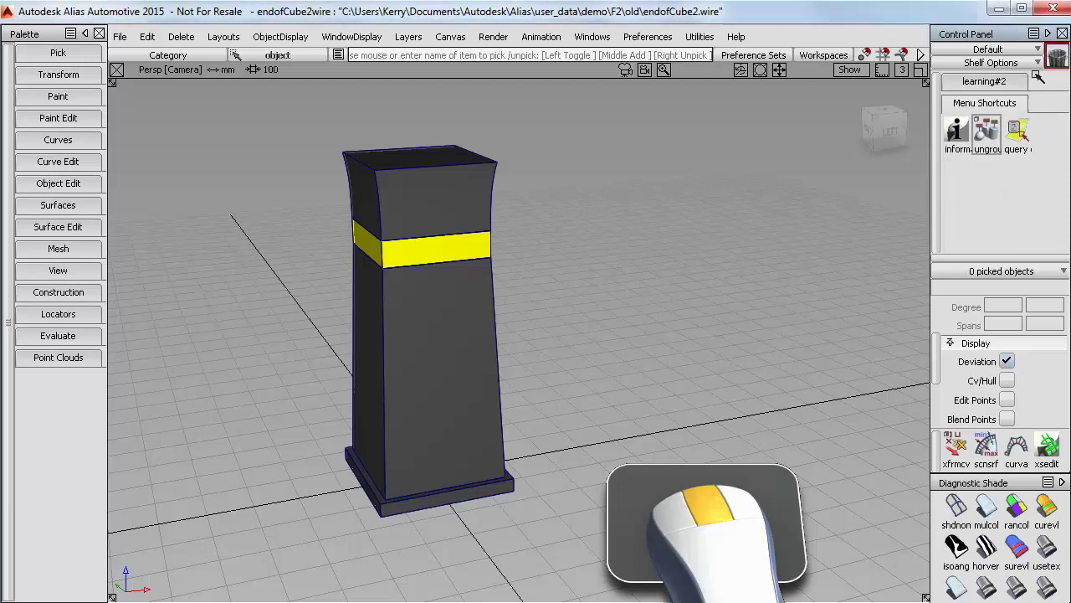
{"action": "middle_click_drag", "start_coordinate": [988, 129], "coordinate": [1053, 64]}
{"action": "middle_click_drag", "start_coordinate": [988, 129], "coordinate": [1054, 64]}
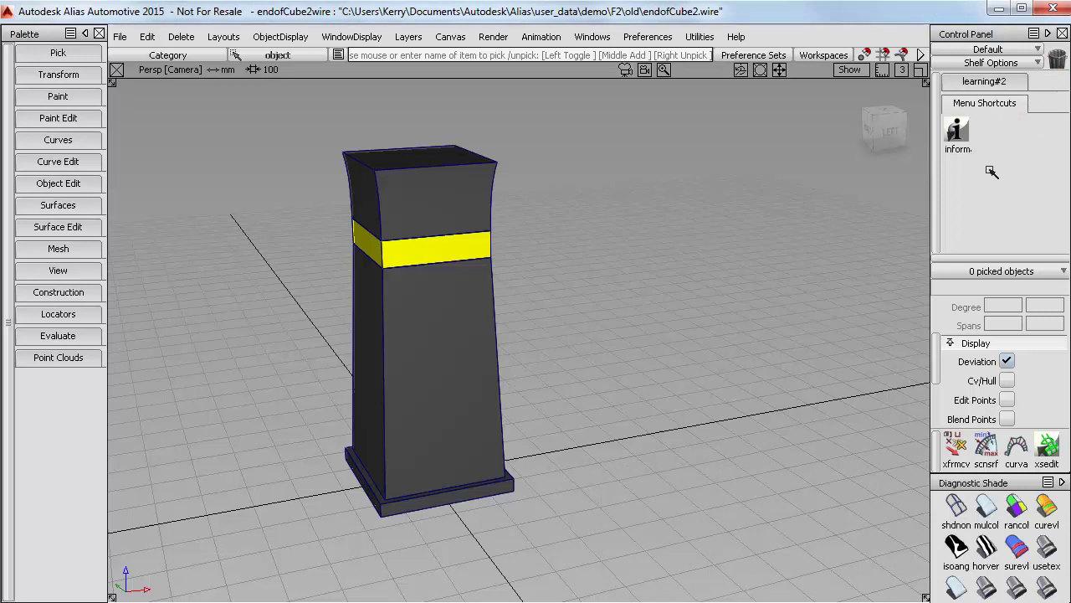
Step: Trash the learning#2 shelf with its three tools and confirm the deletion
{"action": "left_click", "coordinate": [996, 84]}
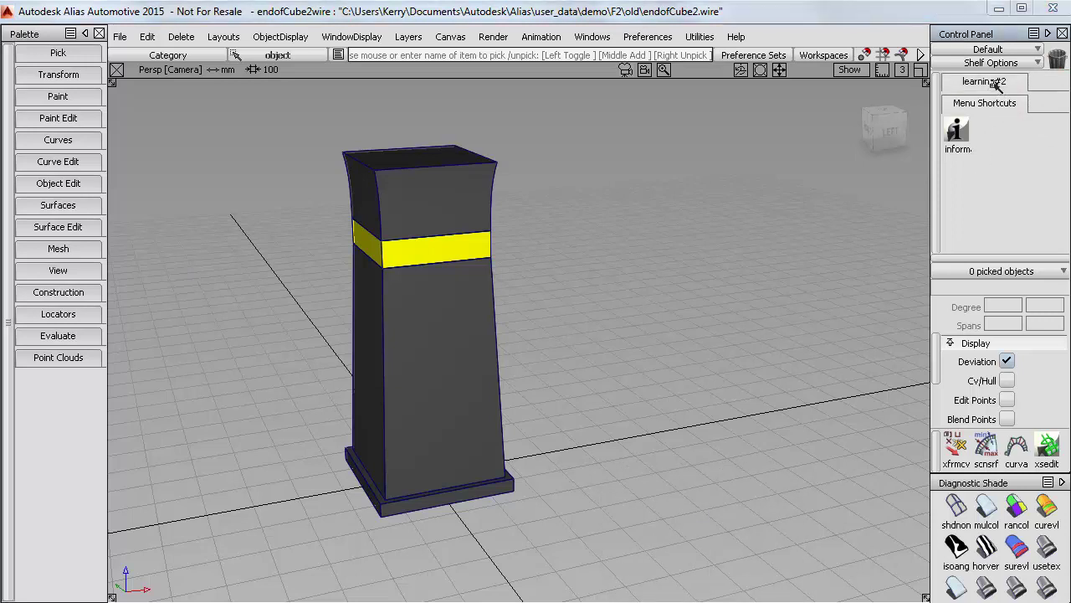
{"action": "middle_click_drag", "start_coordinate": [998, 78], "coordinate": [1057, 57]}
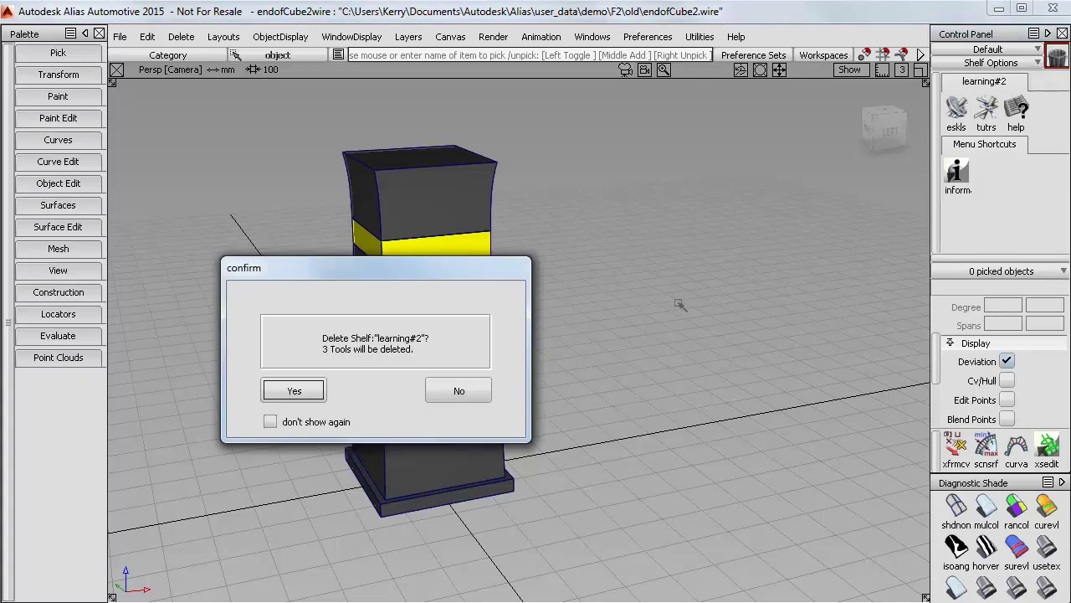
{"action": "left_click", "coordinate": [295, 392]}
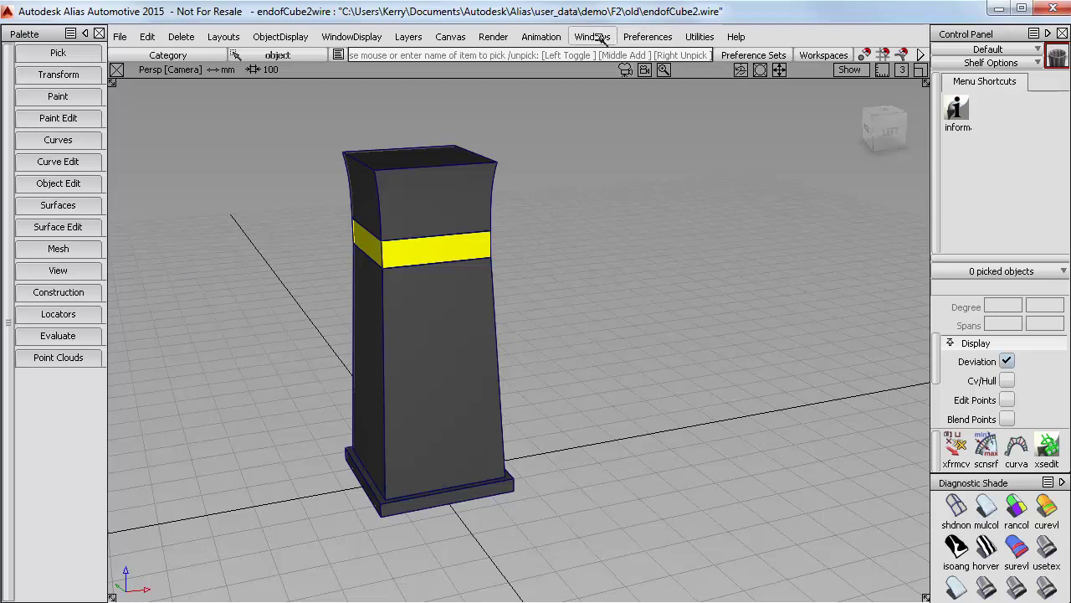
Step: Add the Object Lister (objlst) to the Menu Shortcuts shelf, then save all user preferences
{"action": "left_click", "coordinate": [596, 38]}
{"action": "middle_click_drag", "start_coordinate": [616, 159], "coordinate": [963, 138]}
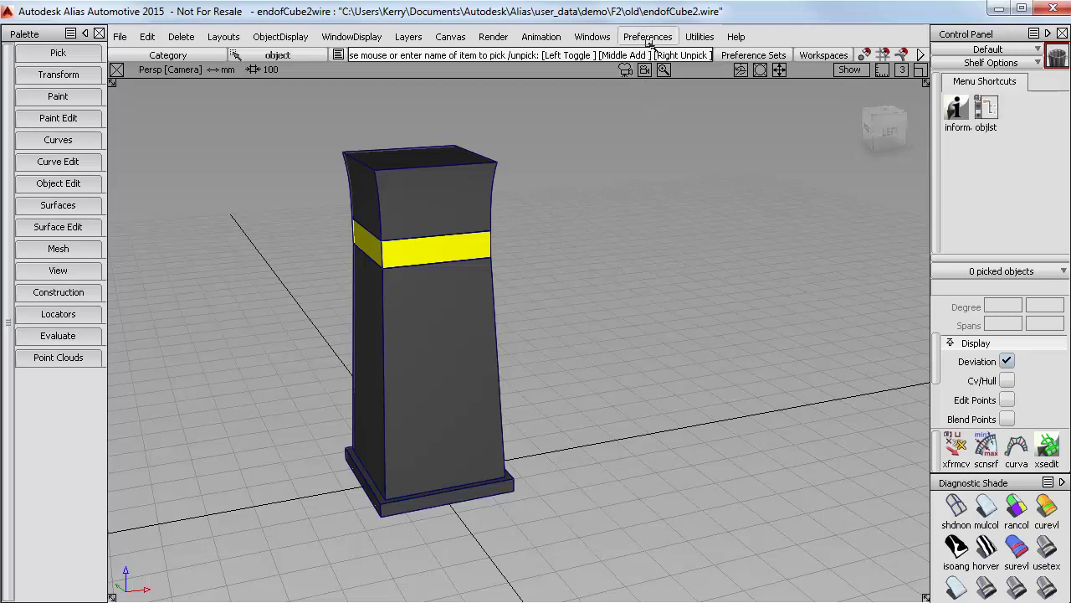
{"action": "left_click", "coordinate": [649, 37]}
{"action": "mouse_move", "coordinate": [682, 199]}
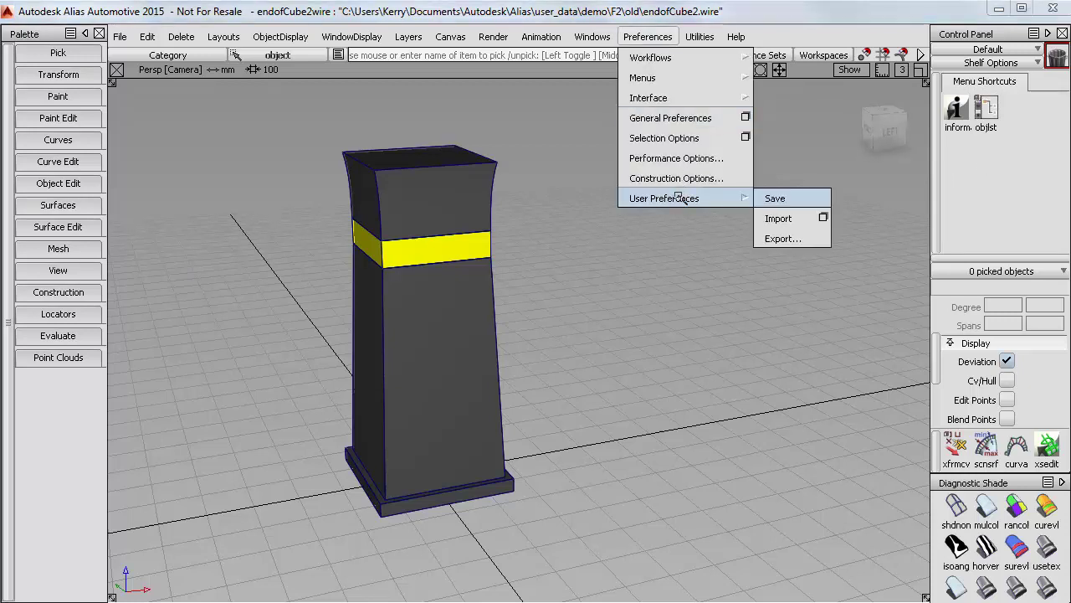
{"action": "left_click", "coordinate": [778, 198]}
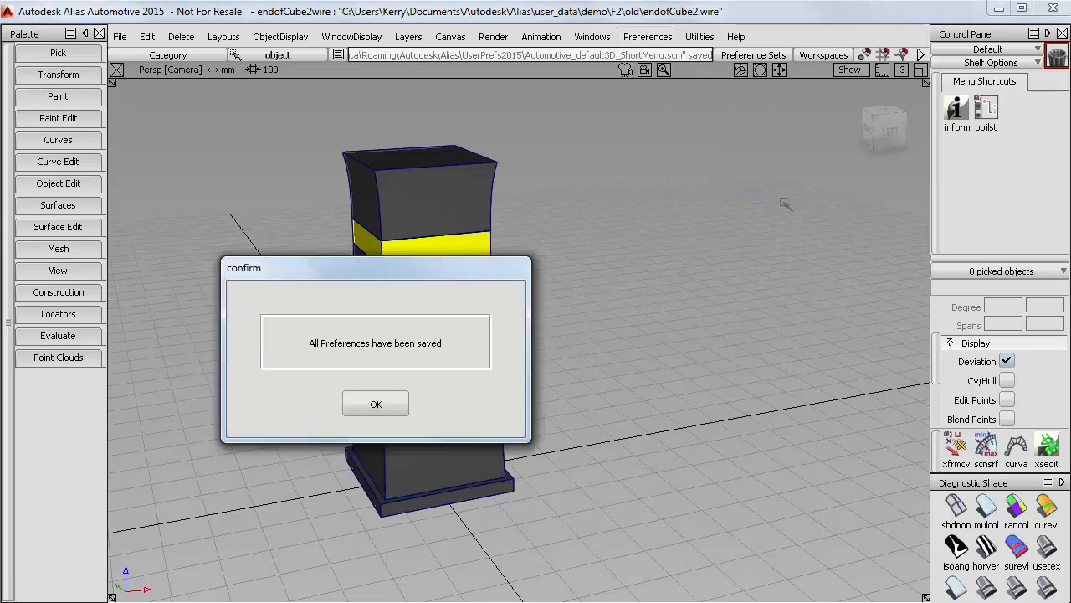
{"action": "left_click", "coordinate": [379, 405]}
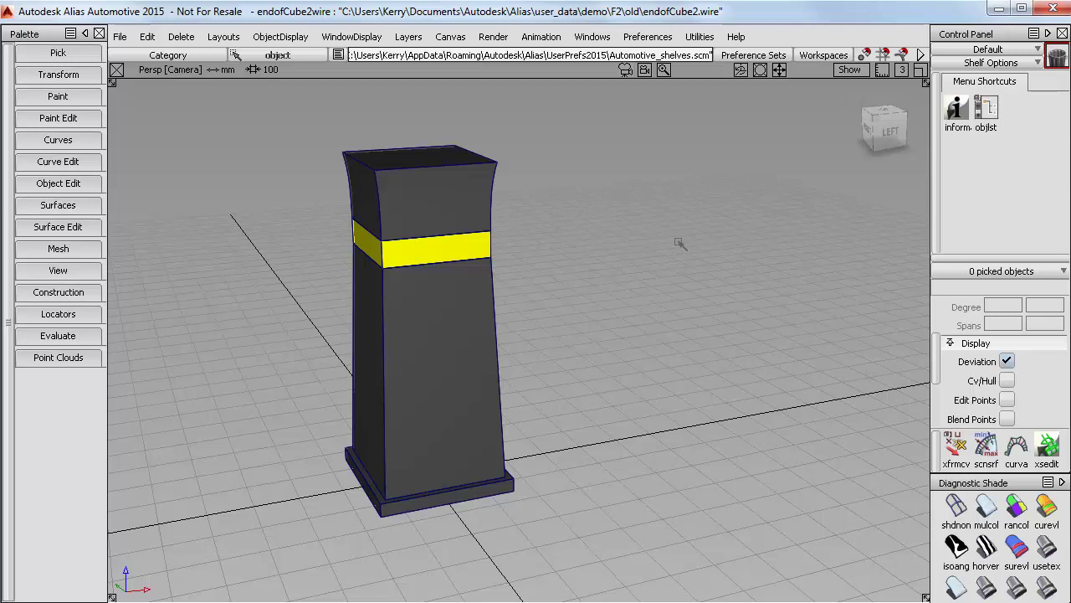
Step: Preview the viewport marking menus, including the move/rotate/scale and display menus
{"action": "mouse_move", "coordinate": [656, 255]}
{"action": "left_mouse_down", "text": "ctrl+shift"}
{"action": "mouse_move", "coordinate": [670, 262]}
{"action": "mouse_move", "coordinate": [671, 235]}
{"action": "mouse_move", "coordinate": [668, 293]}
{"action": "mouse_move", "coordinate": [709, 262]}
{"action": "mouse_move", "coordinate": [701, 283]}
{"action": "mouse_move", "coordinate": [670, 267]}
{"action": "mouse_move", "coordinate": [670, 236]}
{"action": "mouse_move", "coordinate": [699, 283]}
{"action": "mouse_move", "coordinate": [668, 263]}
{"action": "mouse_move", "coordinate": [670, 398]}
{"action": "mouse_move", "coordinate": [670, 263]}
{"action": "left_mouse_up", "text": "ctrl+shift"}
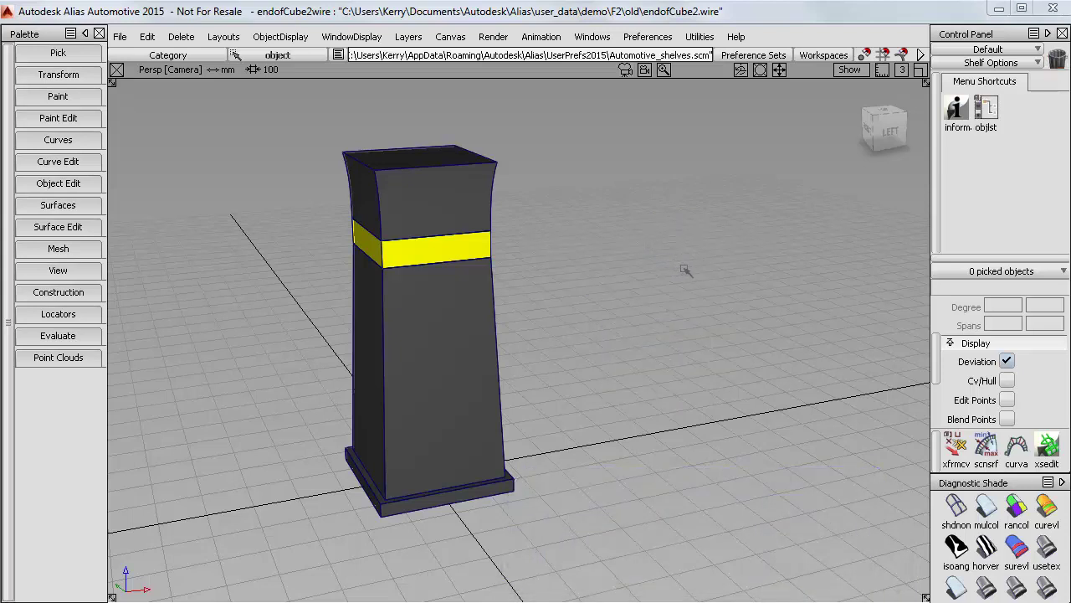
{"action": "mouse_move", "coordinate": [699, 269]}
{"action": "middle_mouse_down", "text": "ctrl+shift"}
{"action": "mouse_move", "coordinate": [700, 243]}
{"action": "mouse_move", "coordinate": [700, 301]}
{"action": "mouse_move", "coordinate": [699, 269]}
{"action": "mouse_move", "coordinate": [728, 271]}
{"action": "mouse_move", "coordinate": [675, 289]}
{"action": "mouse_move", "coordinate": [723, 253]}
{"action": "mouse_move", "coordinate": [725, 283]}
{"action": "mouse_move", "coordinate": [724, 253]}
{"action": "mouse_move", "coordinate": [704, 269]}
{"action": "middle_mouse_up", "text": "ctrl+shift"}
{"action": "right_click_drag", "start_coordinate": [679, 268], "coordinate": [653, 285], "text": "ctrl+shift"}
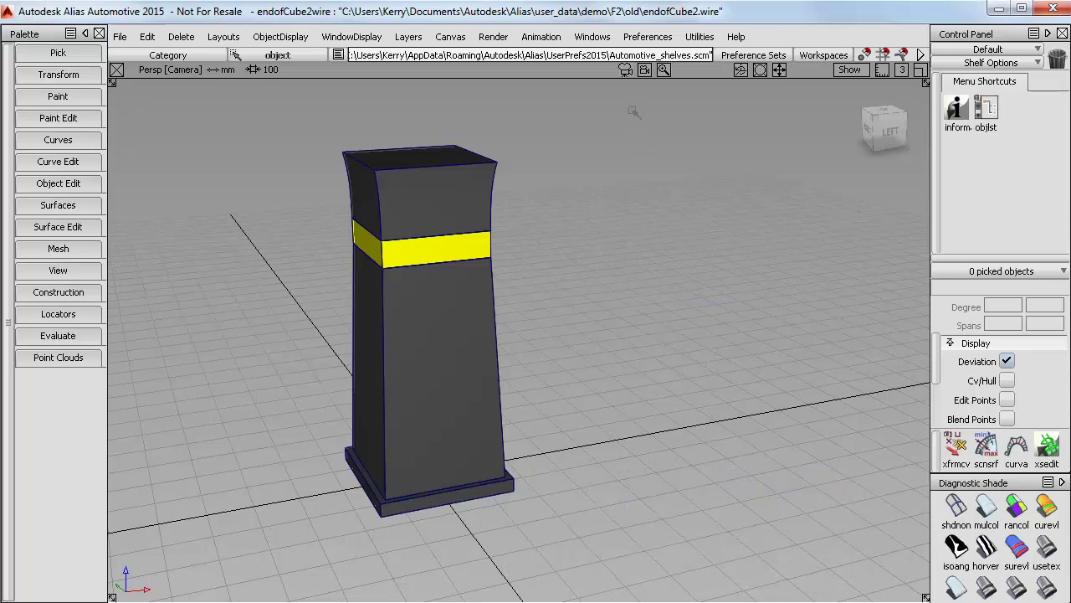
Step: Open the Default Marking Menus window and move it below the yellow band
{"action": "left_click", "coordinate": [645, 39]}
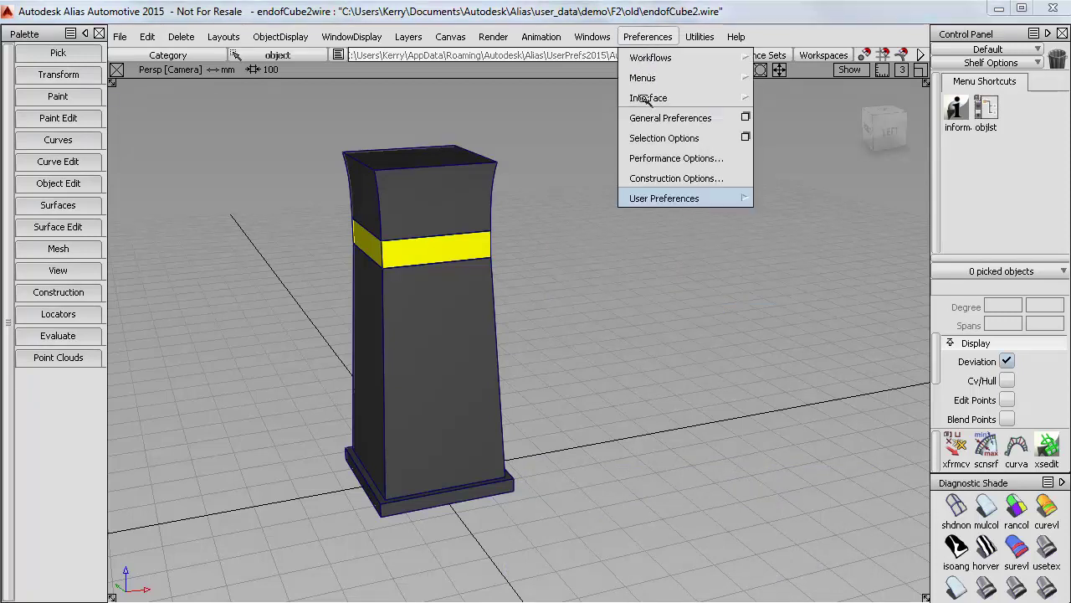
{"action": "mouse_move", "coordinate": [649, 99]}
{"action": "left_click", "coordinate": [795, 119]}
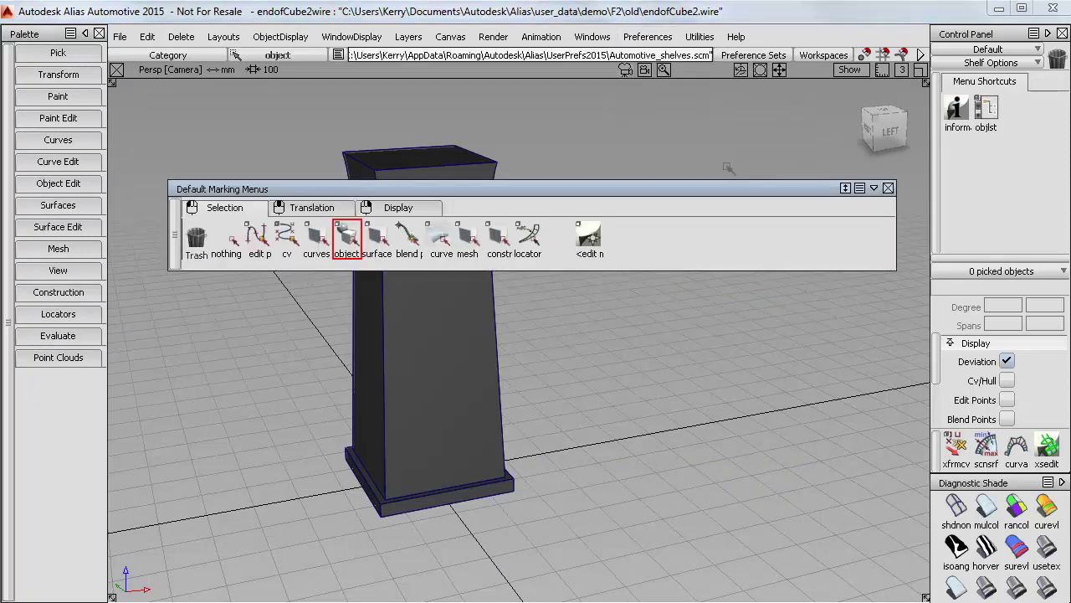
{"action": "left_click_drag", "start_coordinate": [678, 189], "coordinate": [471, 410]}
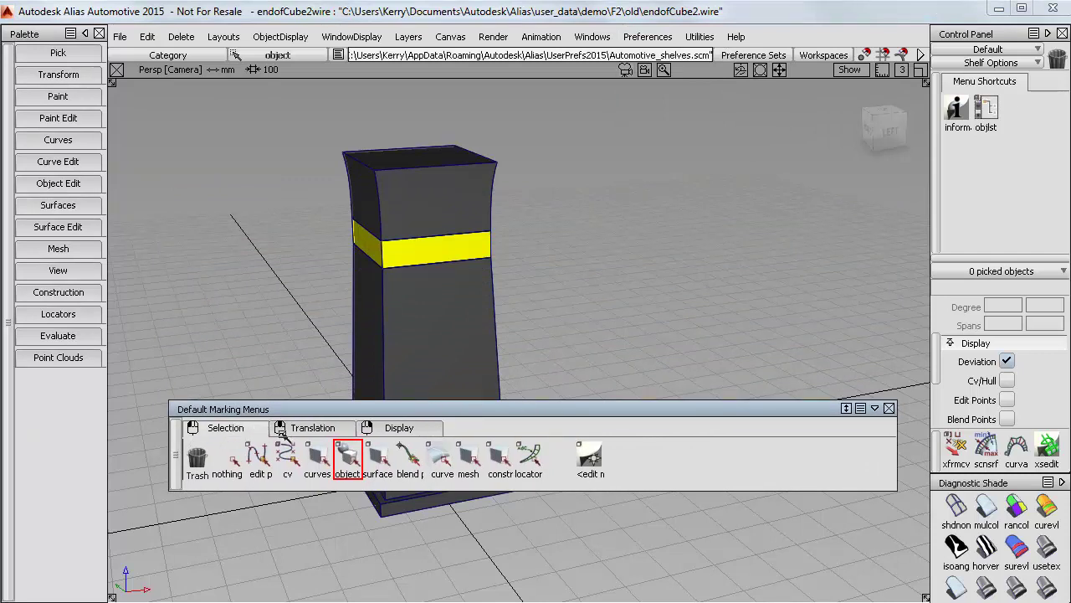
Step: Review the Translation, Display and Selection shelves, then preview the Selection marking menu in the viewport
{"action": "left_click", "coordinate": [311, 429]}
{"action": "left_click", "coordinate": [399, 428]}
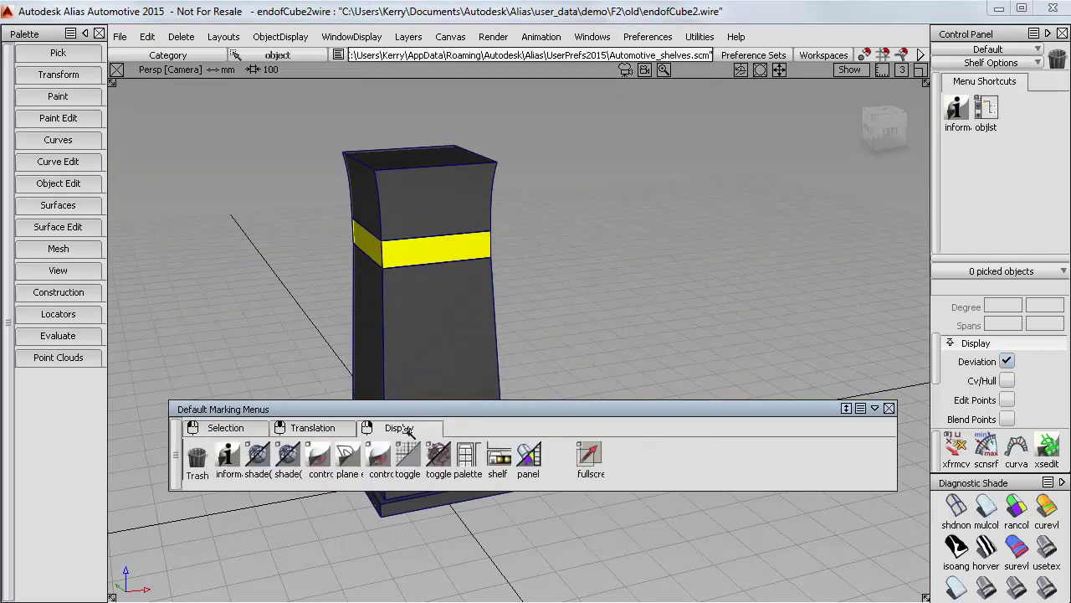
{"action": "left_click_drag", "start_coordinate": [420, 412], "coordinate": [421, 409]}
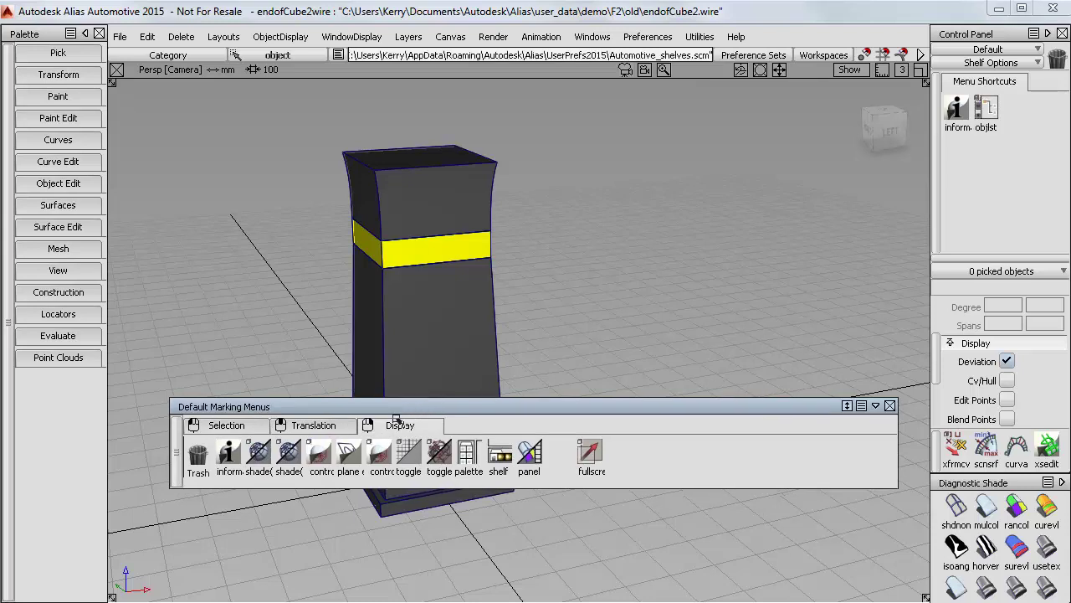
{"action": "left_click", "coordinate": [227, 426]}
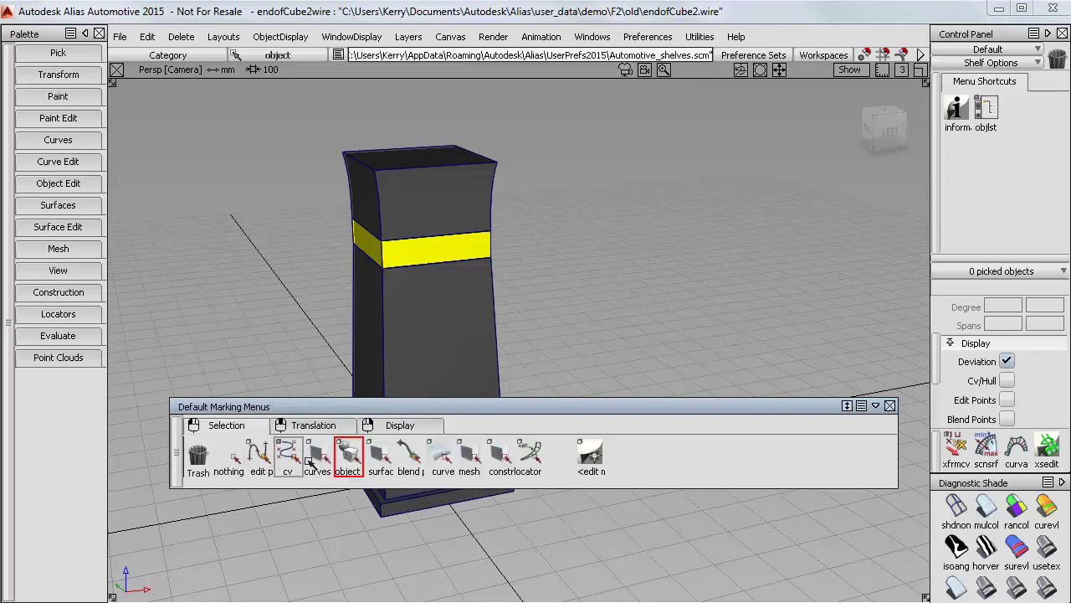
{"action": "left_click", "coordinate": [685, 229], "text": "ctrl+shift"}
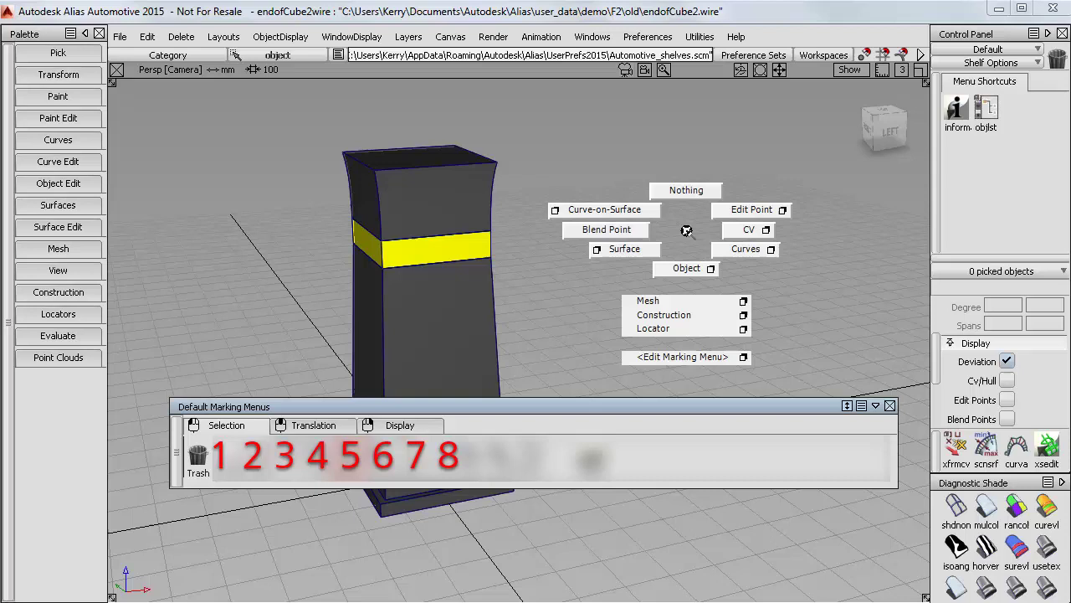
{"action": "mouse_move", "coordinate": [687, 230]}
{"action": "left_mouse_down", "text": "ctrl+shift"}
{"action": "mouse_move", "coordinate": [687, 214]}
{"action": "mouse_move", "coordinate": [722, 228]}
{"action": "mouse_move", "coordinate": [658, 262]}
{"action": "mouse_move", "coordinate": [665, 219]}
{"action": "mouse_move", "coordinate": [686, 205]}
{"action": "mouse_move", "coordinate": [676, 245]}
{"action": "left_mouse_up", "text": "ctrl+shift"}
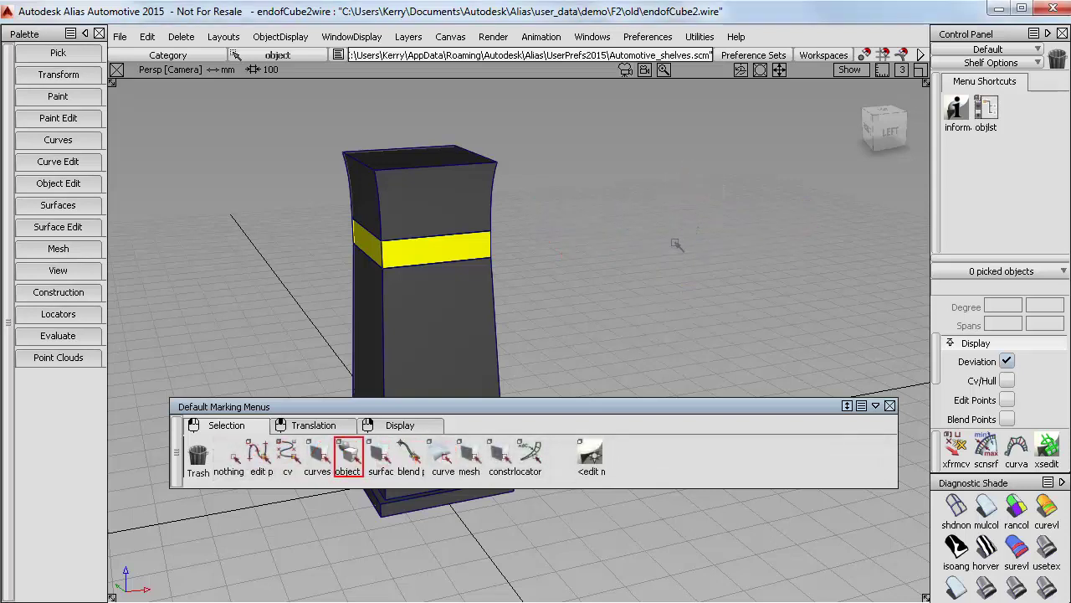
Step: Save the marking-menu shelves as the Defaults shelf set, then choose Replace shelf set
{"action": "right_click", "coordinate": [606, 407]}
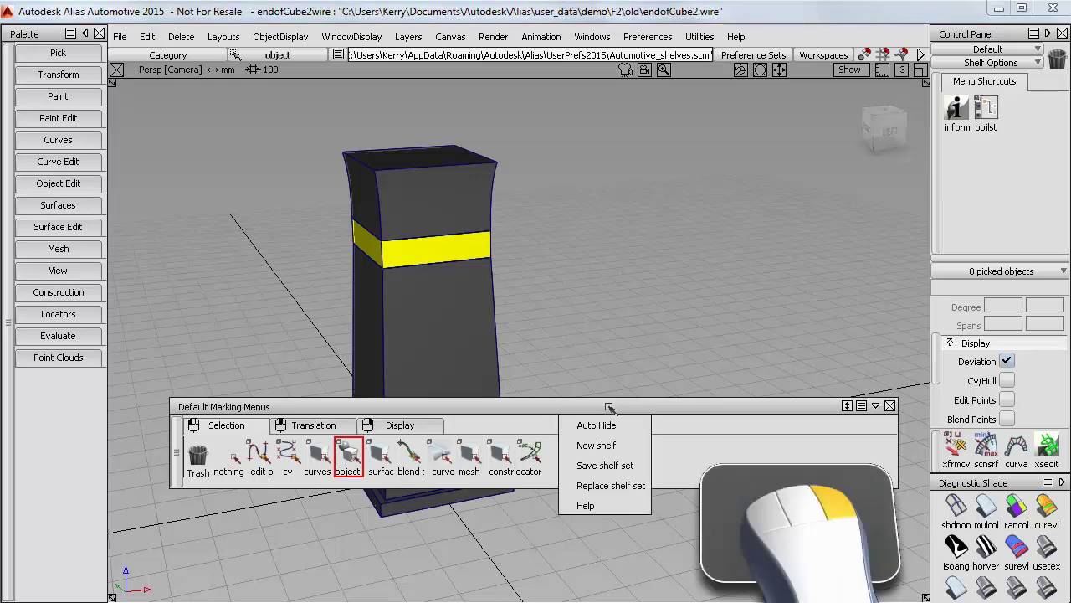
{"action": "right_click_drag", "start_coordinate": [610, 407], "coordinate": [609, 465]}
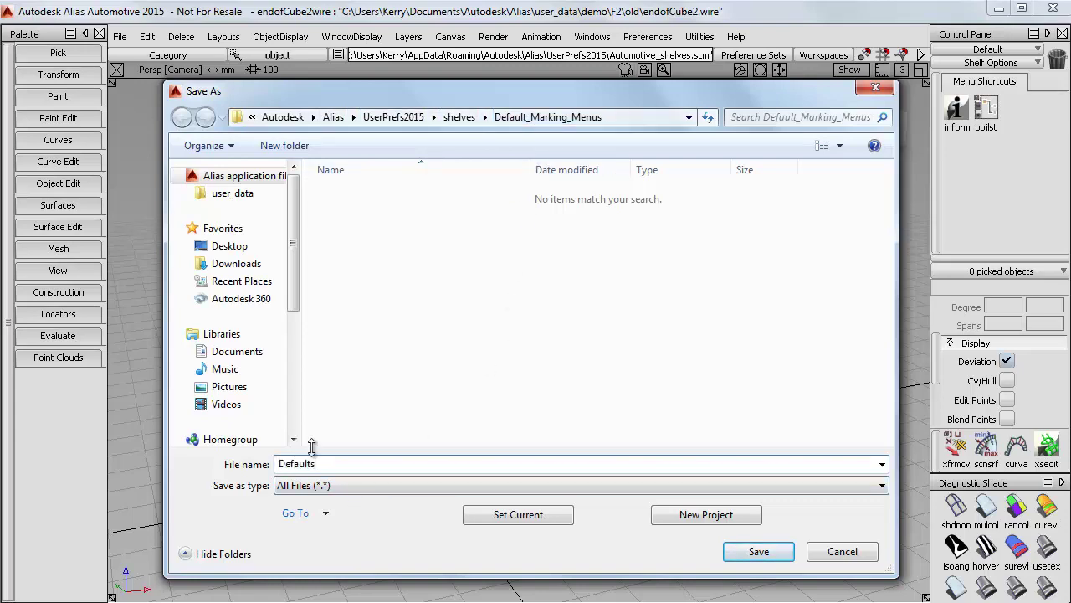
{"action": "key", "text": "Return"}
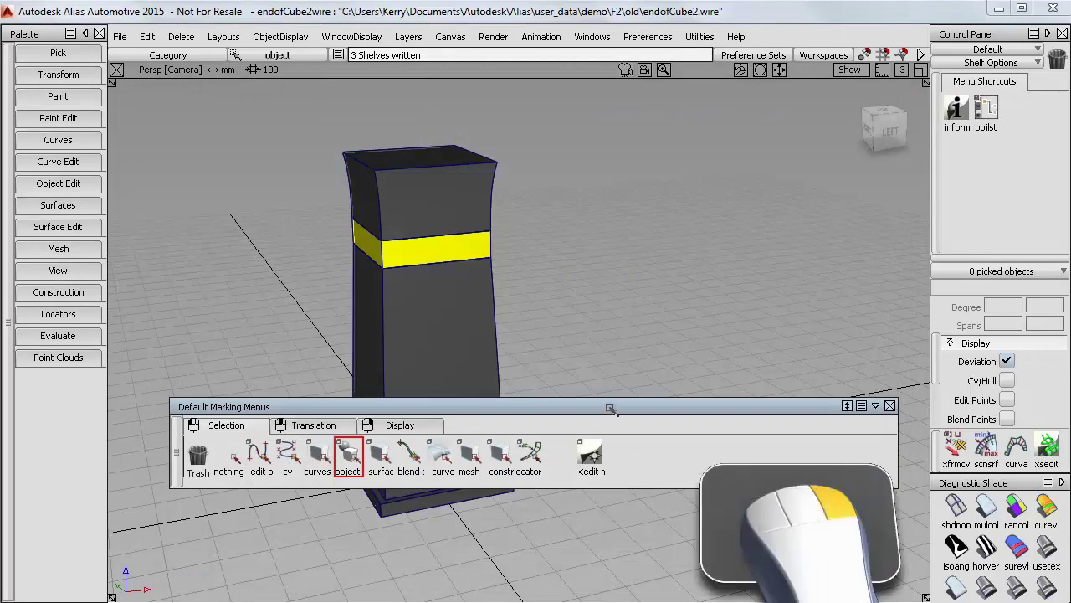
{"action": "right_click_drag", "start_coordinate": [610, 408], "coordinate": [616, 492]}
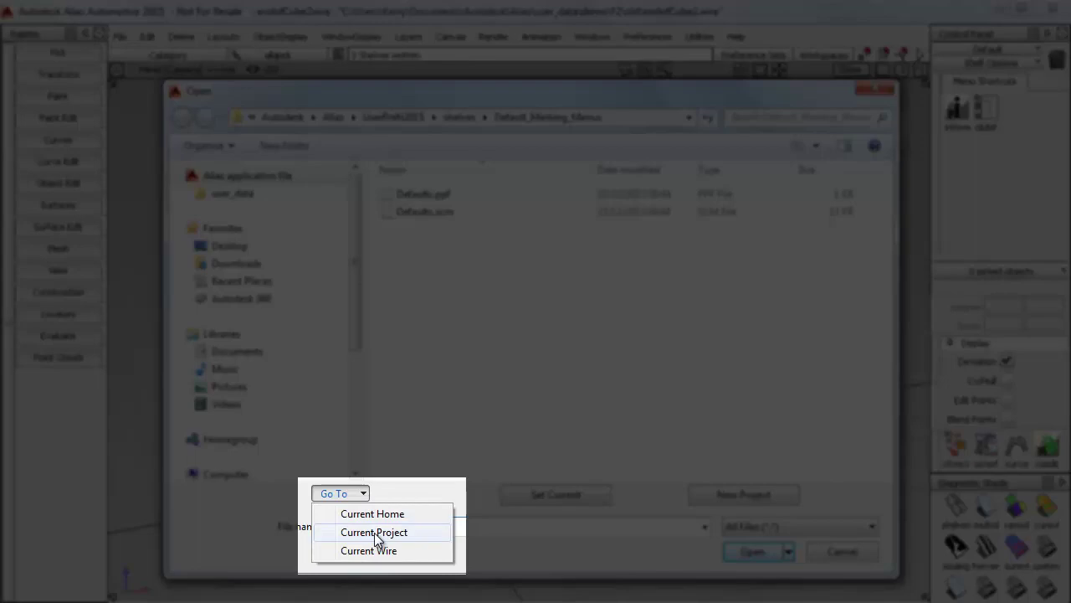
Step: Load Simple_MM.scm from the current project's MarkingMenus folder as the shelf set
{"action": "left_click", "coordinate": [379, 532]}
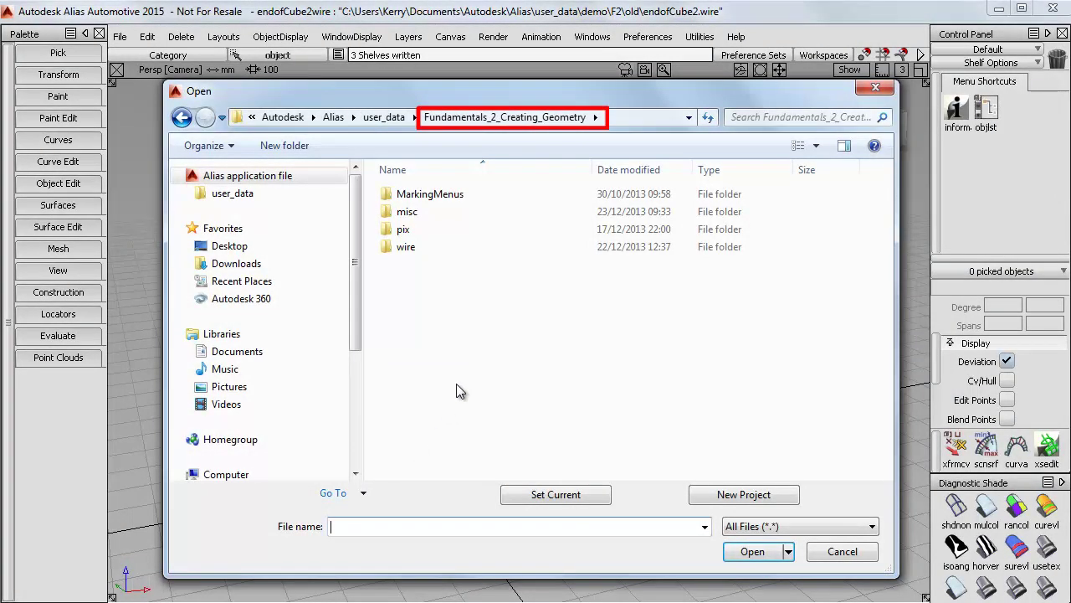
{"action": "left_click", "coordinate": [446, 198]}
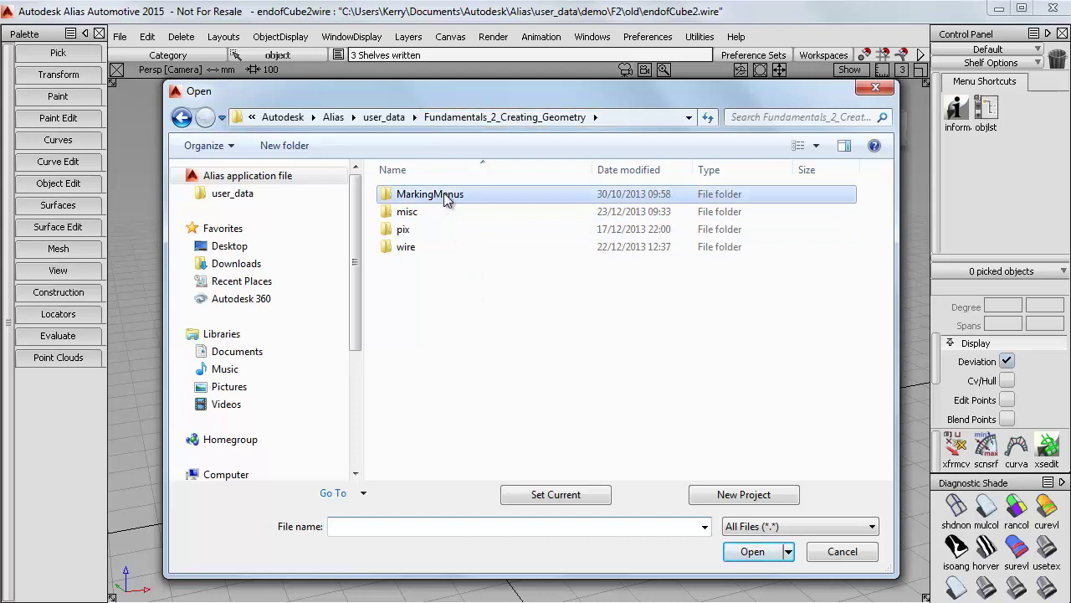
{"action": "double_click", "coordinate": [447, 198]}
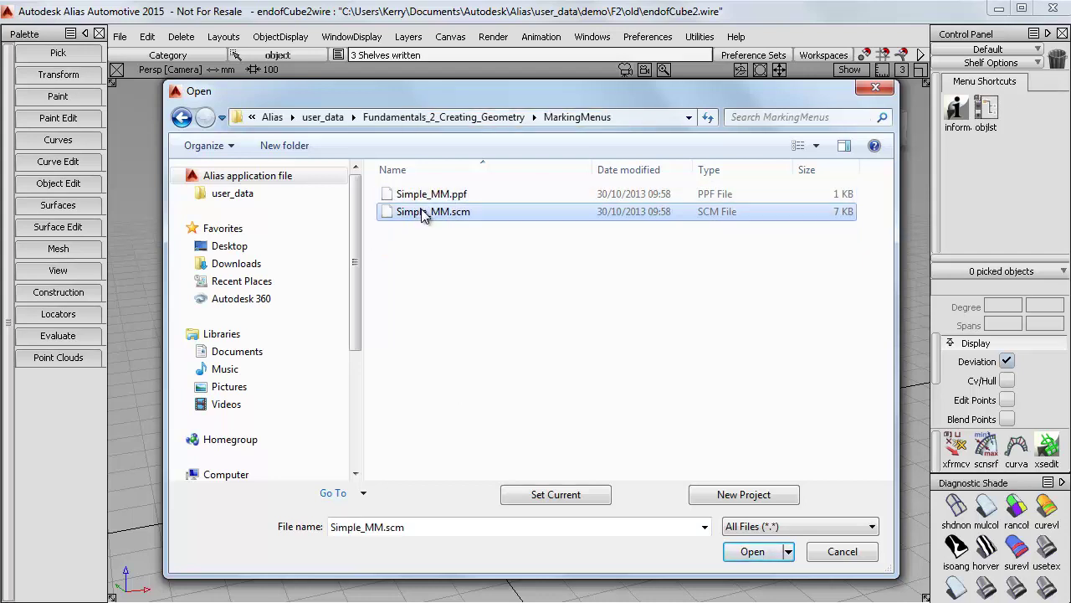
{"action": "left_click", "coordinate": [753, 552]}
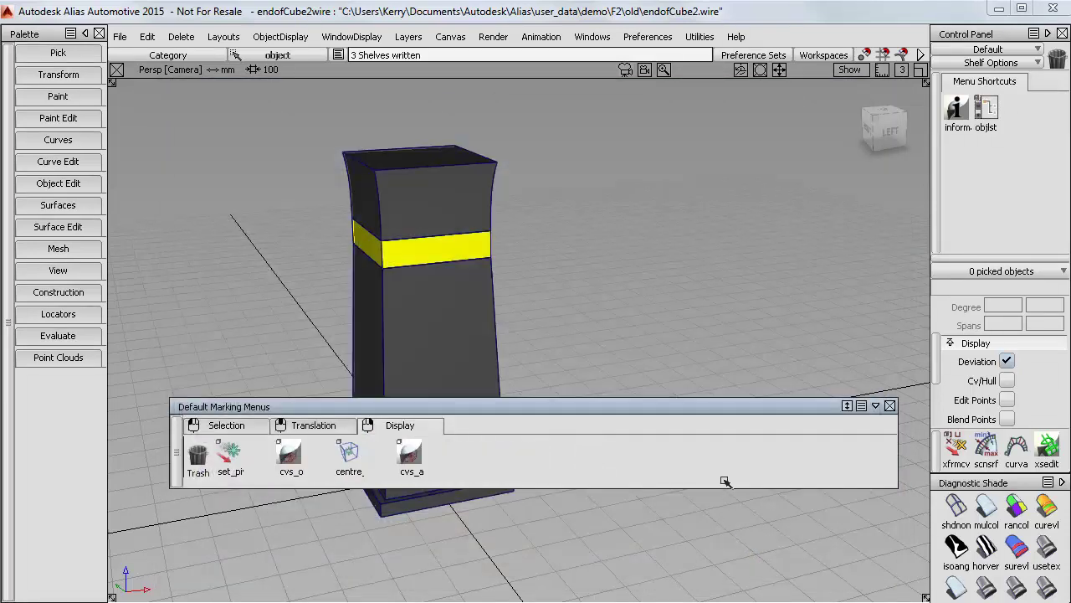
Step: Test the new pick, transform and Display marking menus in the viewport
{"action": "left_click", "coordinate": [667, 251], "text": "ctrl+shift"}
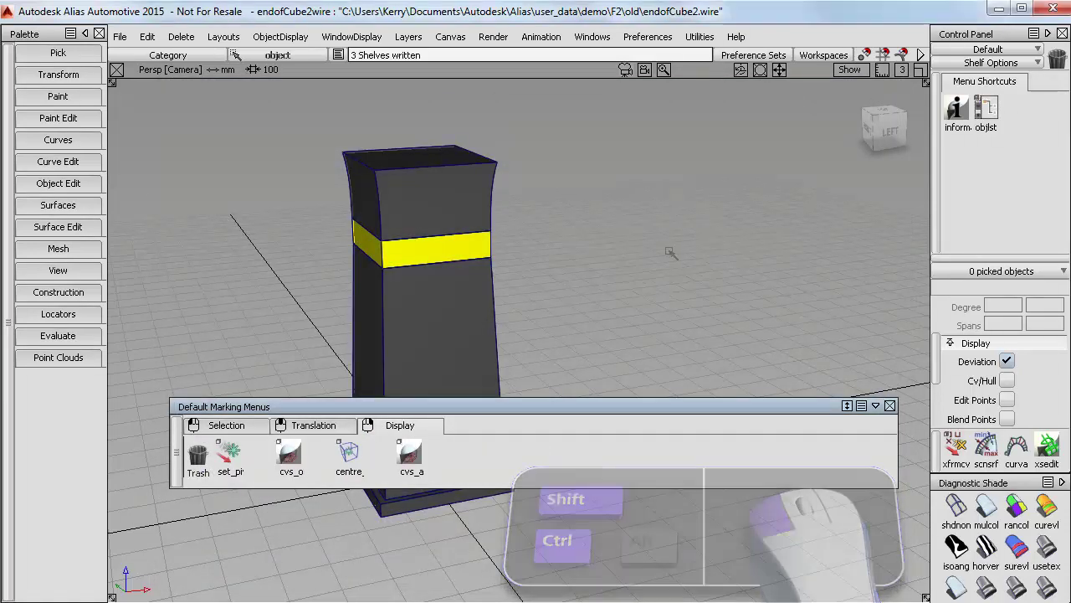
{"action": "middle_click", "coordinate": [661, 251], "text": "ctrl+shift"}
{"action": "right_click_drag", "start_coordinate": [662, 252], "coordinate": [663, 255], "text": "ctrl+shift"}
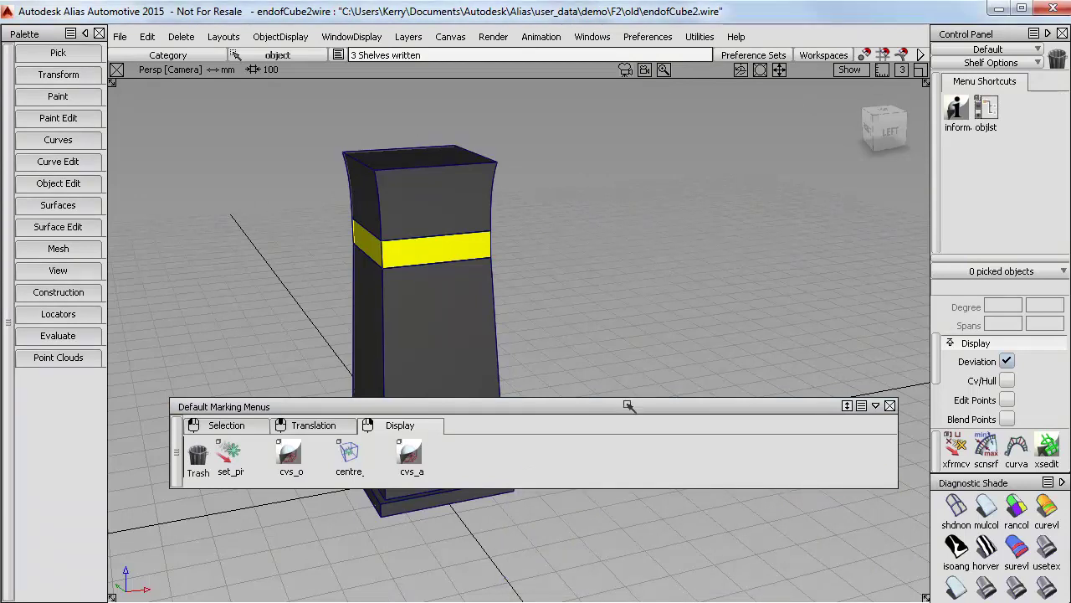
Step: Save the current marking-menu shelves as a shelf set named Simple
{"action": "right_click", "coordinate": [628, 417]}
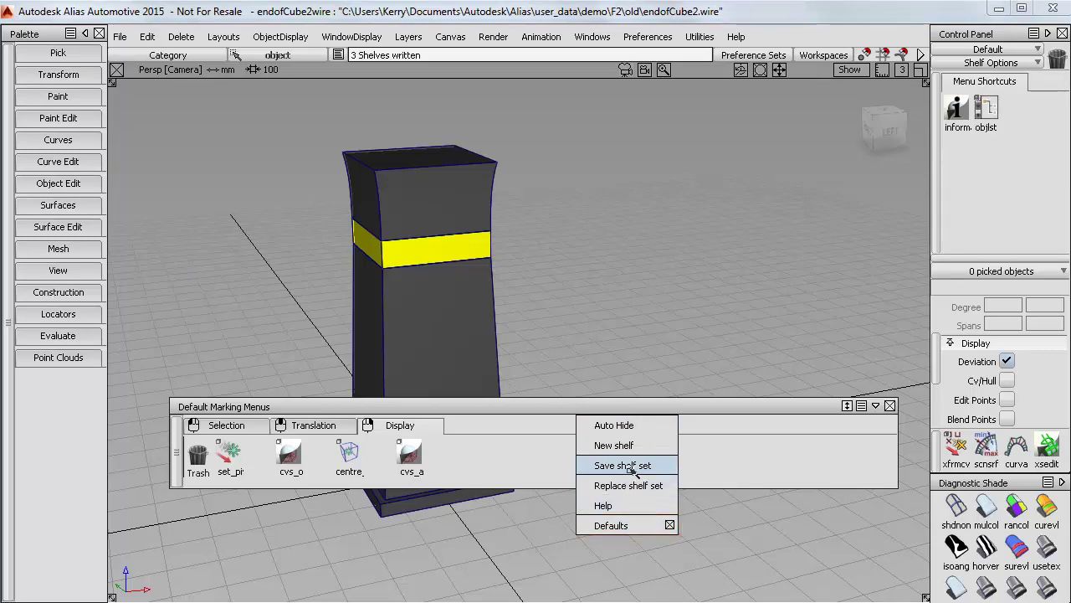
{"action": "left_click", "coordinate": [629, 469]}
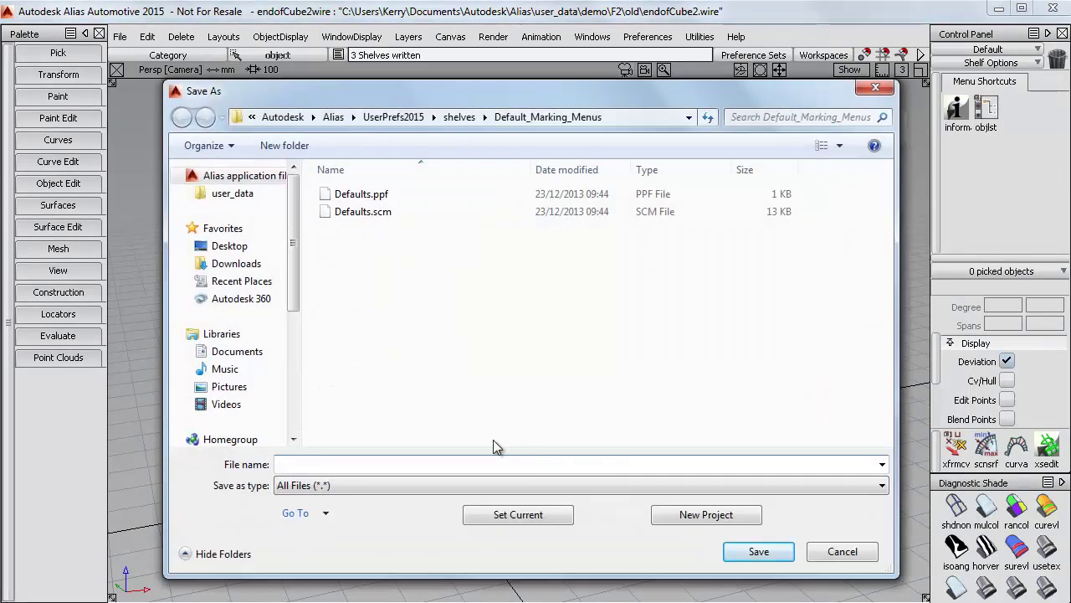
{"action": "type", "text": "Simple"}
{"action": "key", "text": "Return"}
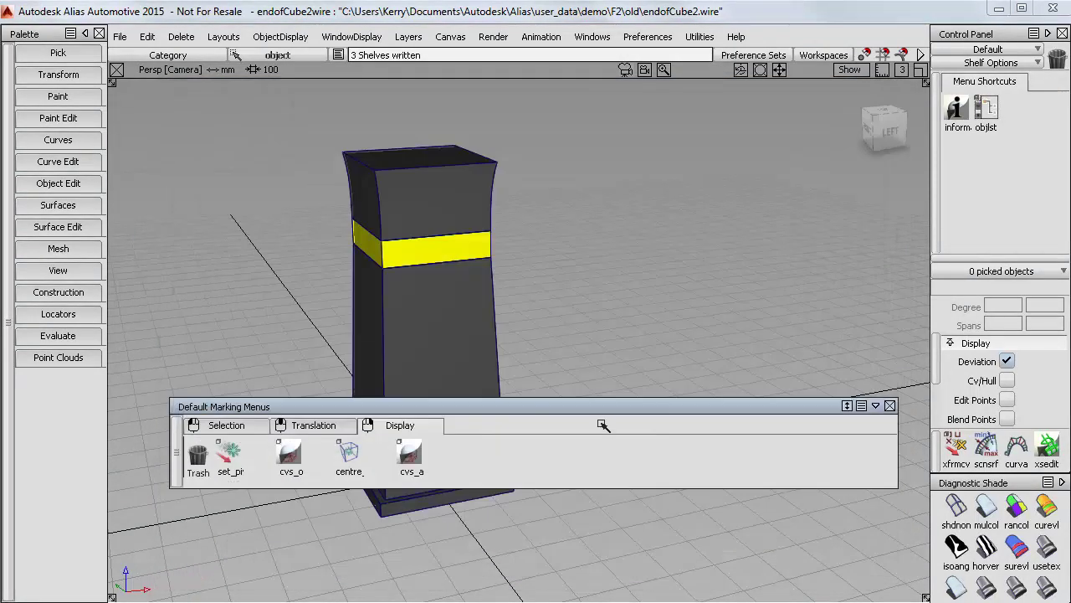
Step: Switch to the Defaults shelf set, then back to Simple
{"action": "right_click", "coordinate": [623, 407]}
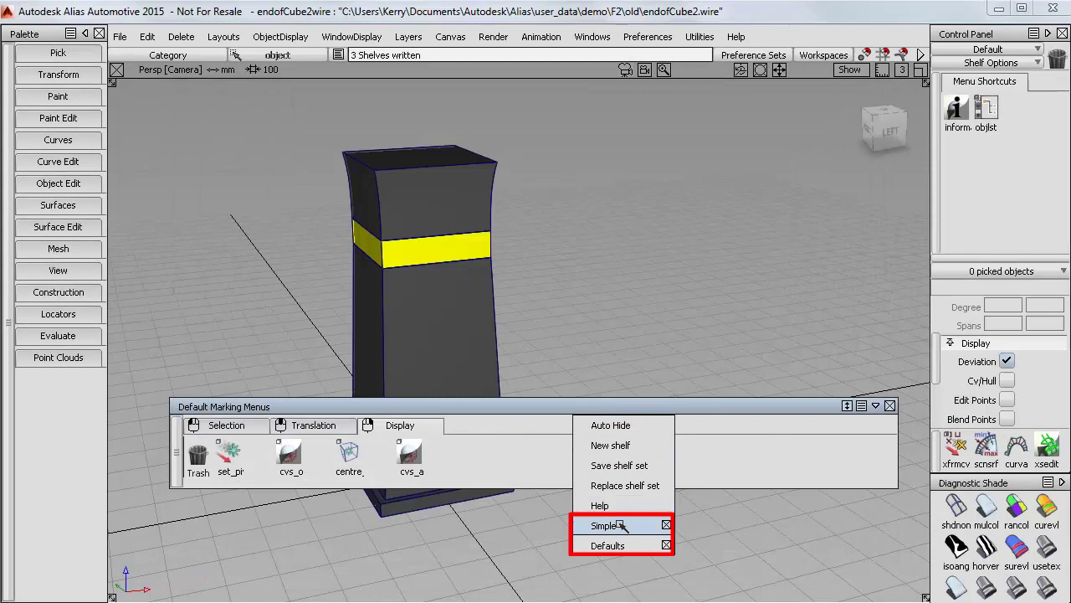
{"action": "left_click", "coordinate": [620, 545]}
{"action": "right_click", "coordinate": [628, 410]}
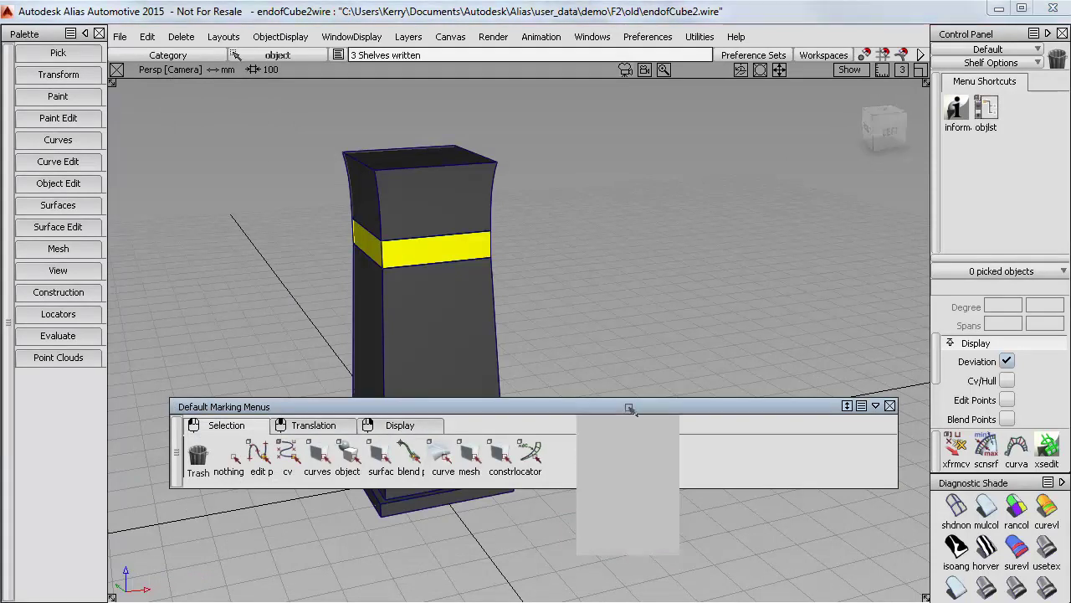
{"action": "left_click", "coordinate": [624, 526]}
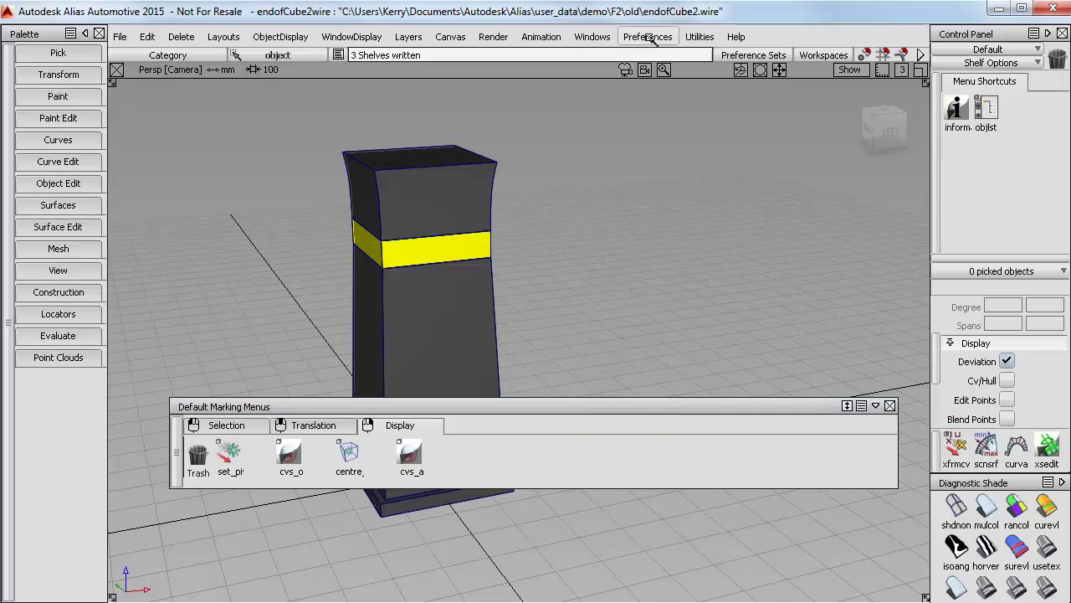
Step: Save all user preferences, then preview the simplified Selection marking menu in the viewport
{"action": "left_click", "coordinate": [650, 39]}
{"action": "mouse_move", "coordinate": [665, 198]}
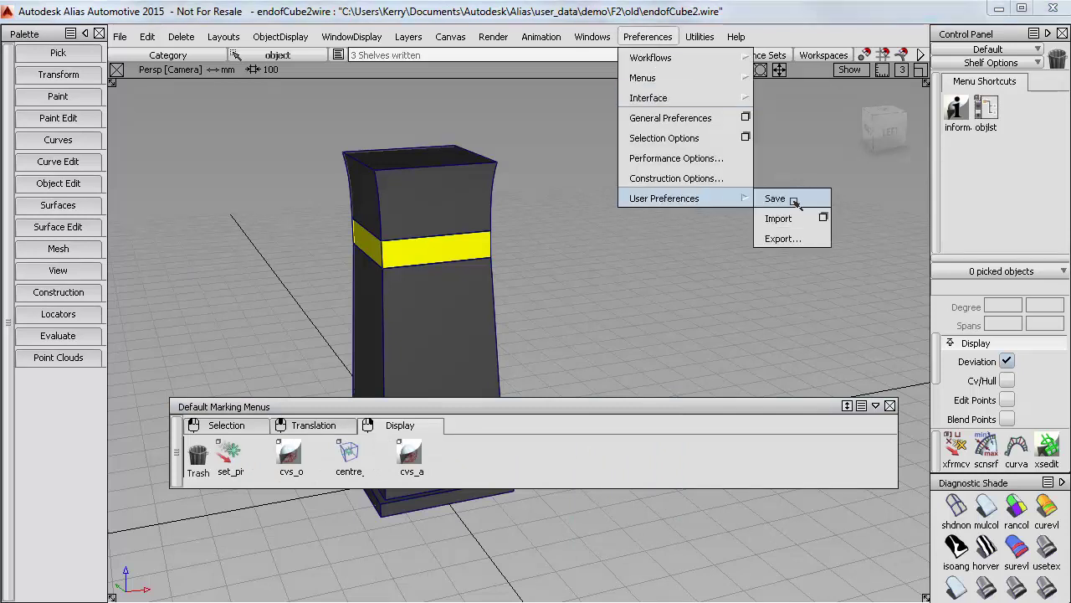
{"action": "left_click", "coordinate": [775, 199]}
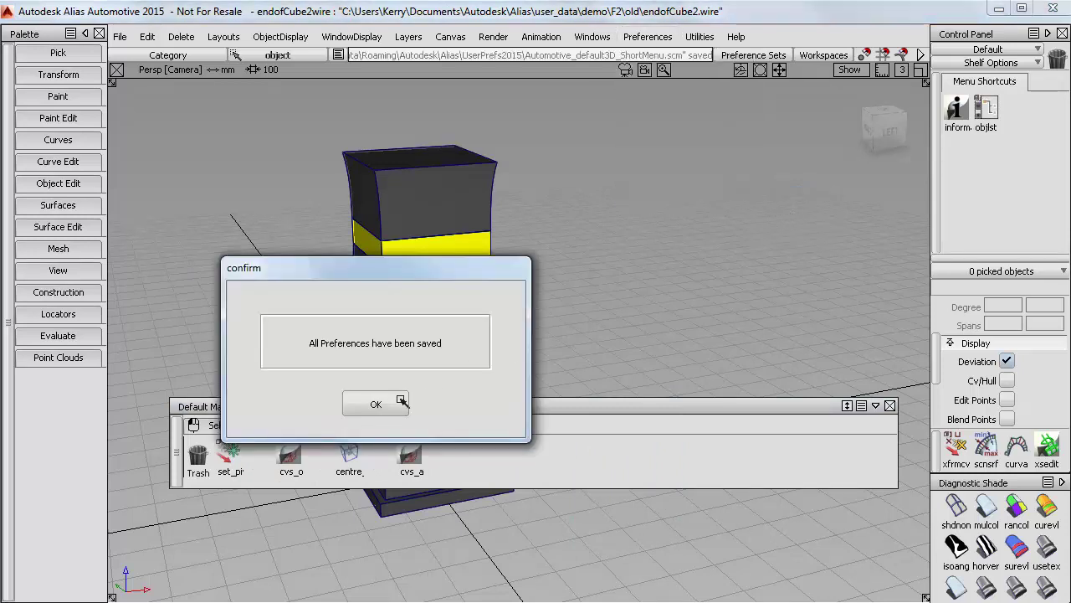
{"action": "left_click", "coordinate": [401, 402]}
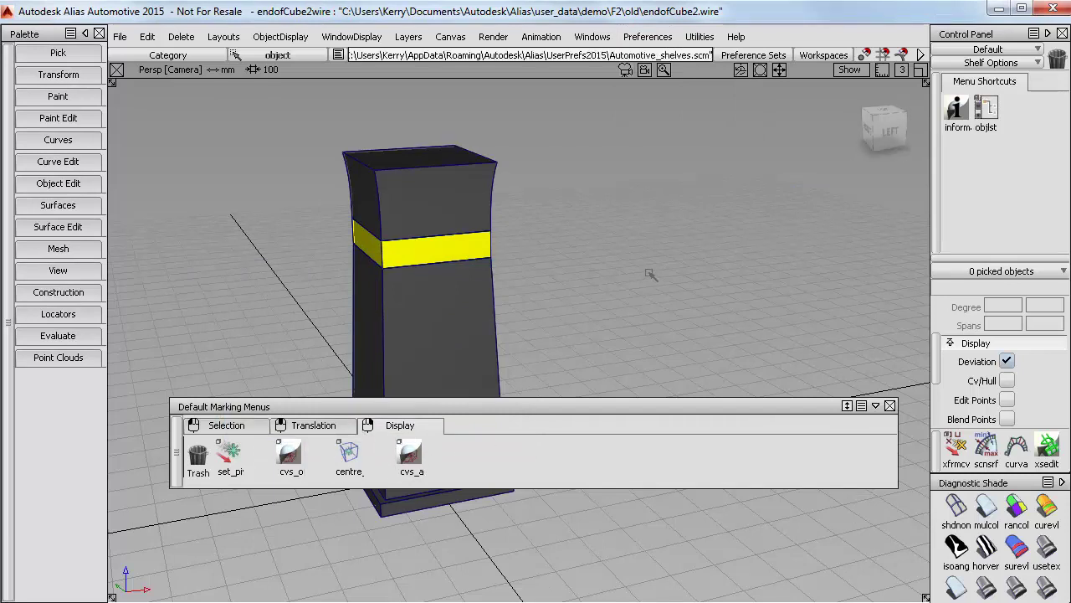
{"action": "left_click", "coordinate": [650, 274], "text": "ctrl+shift"}
{"action": "mouse_move", "coordinate": [650, 273]}
{"action": "left_mouse_down", "text": "ctrl+shift"}
{"action": "mouse_move", "coordinate": [657, 244]}
{"action": "mouse_move", "coordinate": [695, 289]}
{"action": "mouse_move", "coordinate": [621, 292]}
{"action": "mouse_move", "coordinate": [650, 273]}
{"action": "left_mouse_up", "text": "ctrl+shift"}
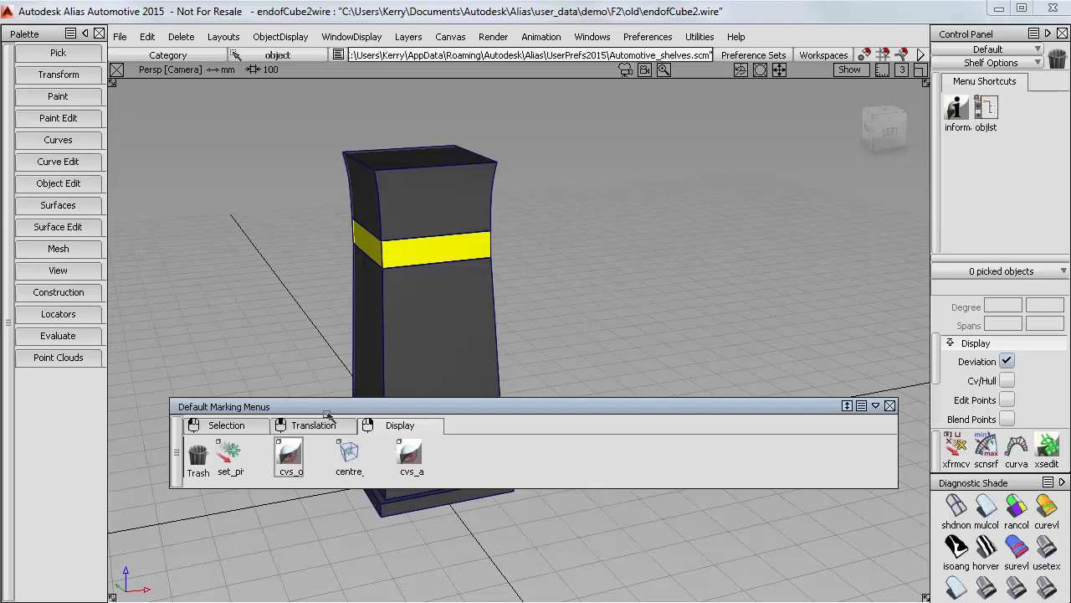
{"action": "left_click", "coordinate": [646, 38]}
{"action": "mouse_move", "coordinate": [669, 100]}
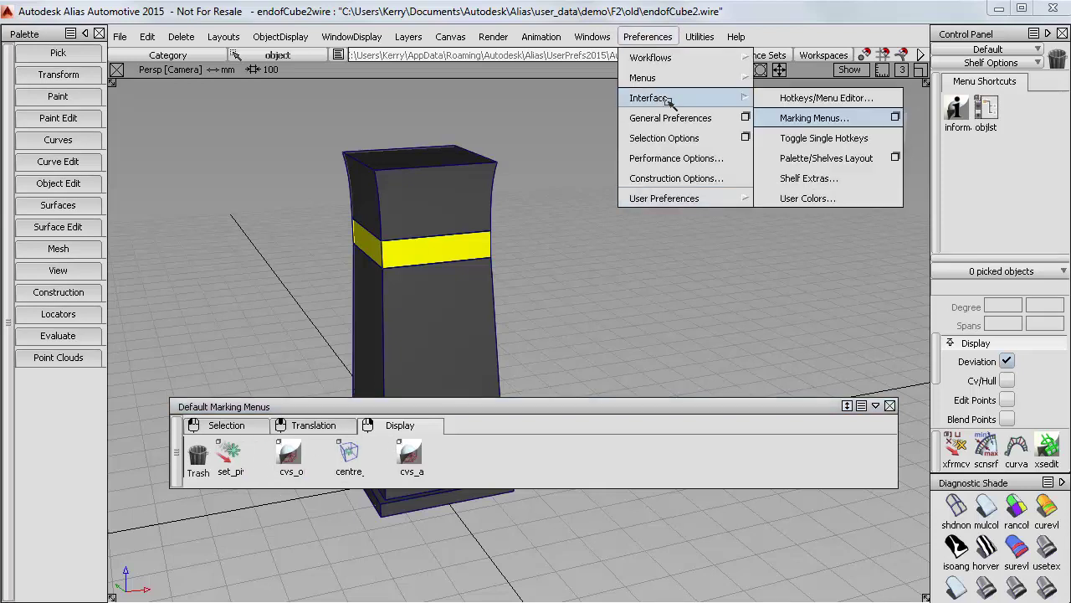
{"action": "left_click", "coordinate": [808, 178]}
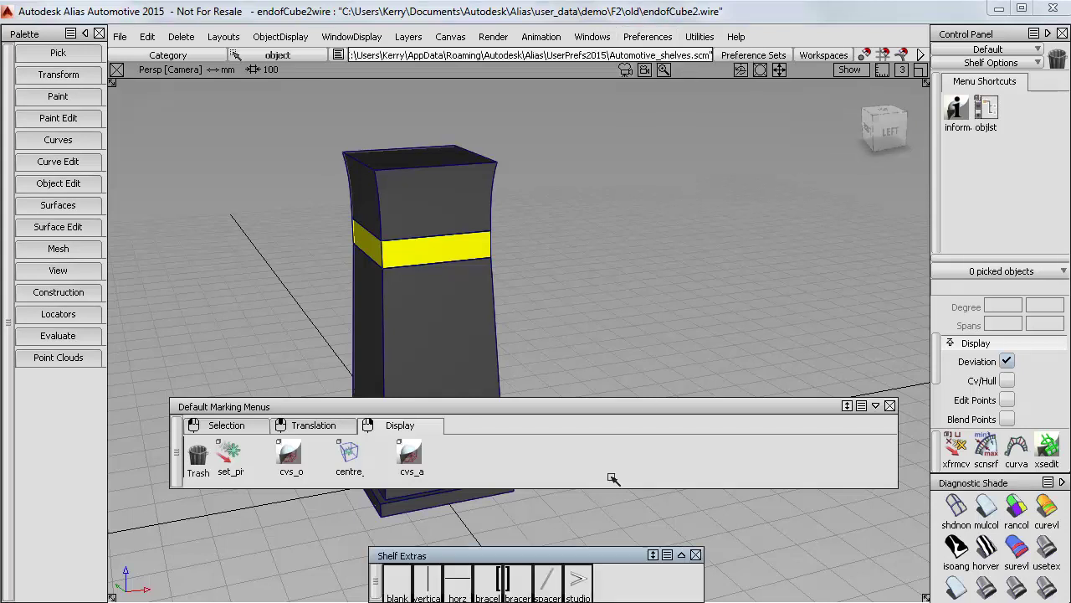
{"action": "left_click_drag", "start_coordinate": [592, 550], "coordinate": [623, 481]}
{"action": "left_click_drag", "start_coordinate": [651, 419], "coordinate": [743, 310]}
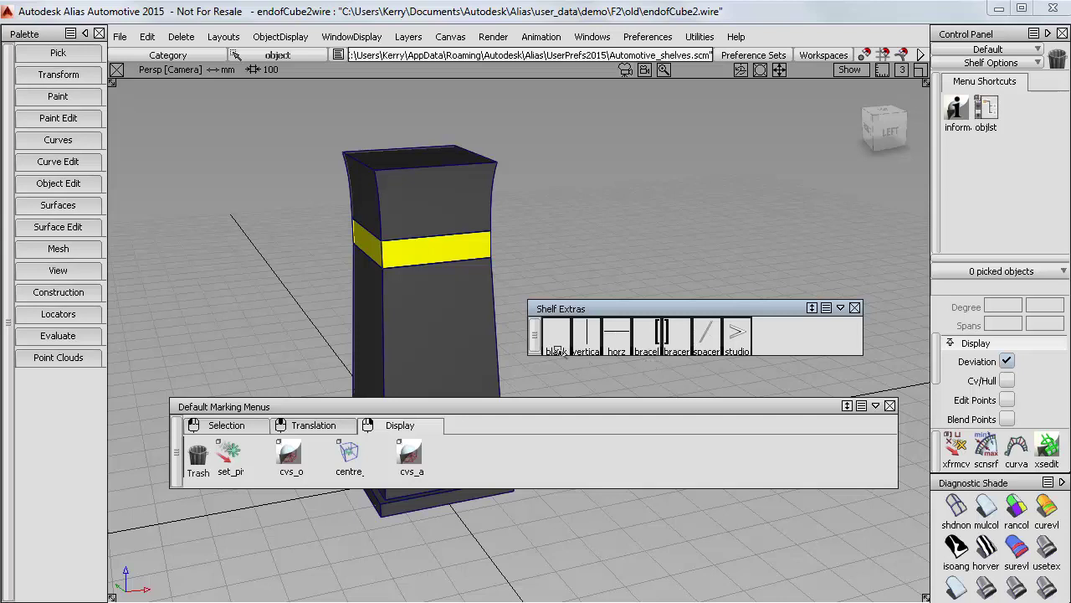
{"action": "left_click_drag", "start_coordinate": [554, 339], "coordinate": [453, 461]}
{"action": "middle_click_drag", "start_coordinate": [452, 461], "coordinate": [201, 459]}
Step: Discard the leftover blank spacer and add the component pick tool to the Selection shelf
{"action": "left_click", "coordinate": [853, 308]}
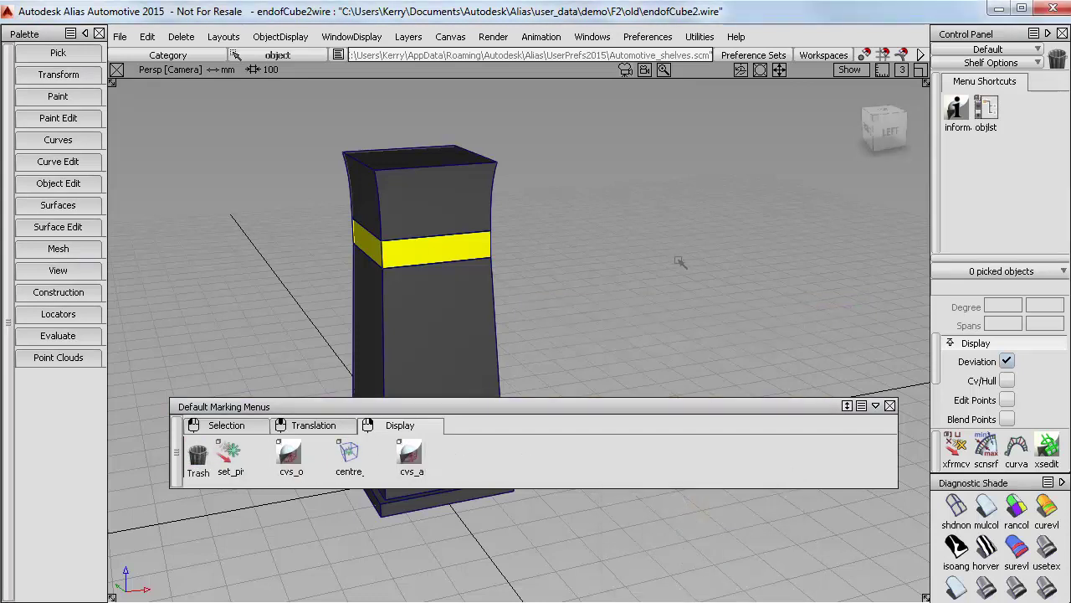
{"action": "mouse_move", "coordinate": [693, 241]}
{"action": "left_mouse_down", "text": "ctrl+shift"}
{"action": "mouse_move", "coordinate": [716, 238]}
{"action": "mouse_move", "coordinate": [683, 216]}
{"action": "mouse_move", "coordinate": [699, 240]}
{"action": "left_mouse_up", "text": "ctrl+shift"}
{"action": "left_click", "coordinate": [247, 427]}
{"action": "left_click", "coordinate": [84, 57]}
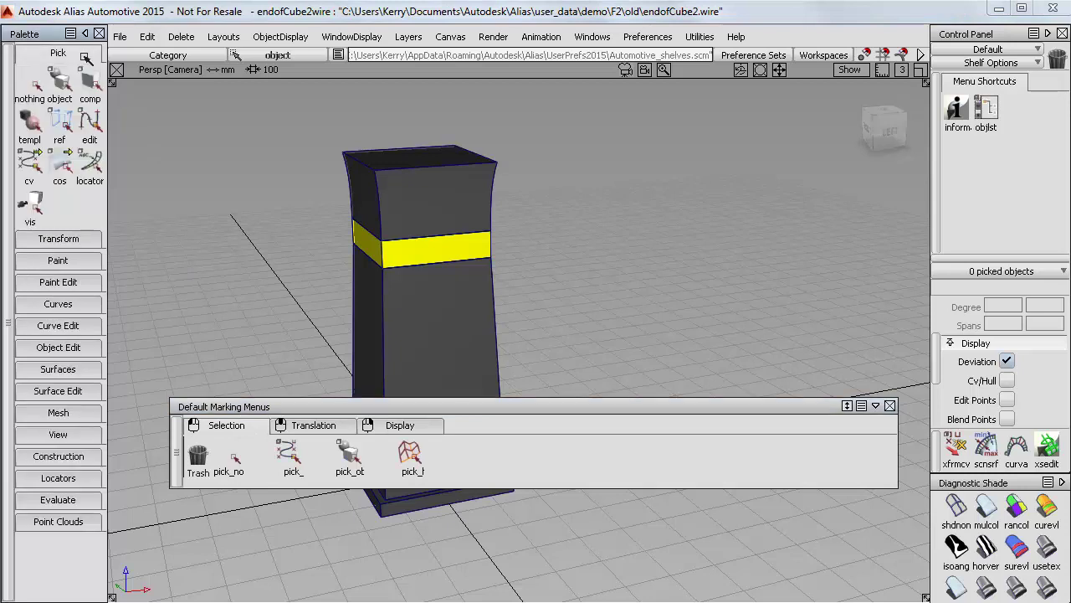
{"action": "middle_click_drag", "start_coordinate": [94, 87], "coordinate": [285, 452]}
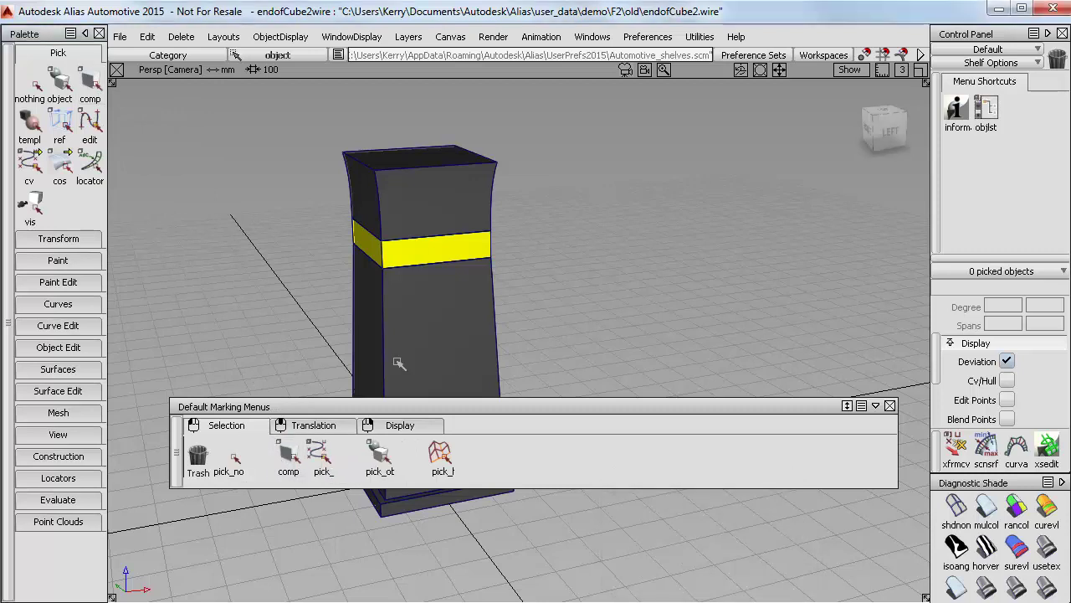
{"action": "left_click_drag", "start_coordinate": [661, 231], "coordinate": [662, 301], "text": "ctrl+shift"}
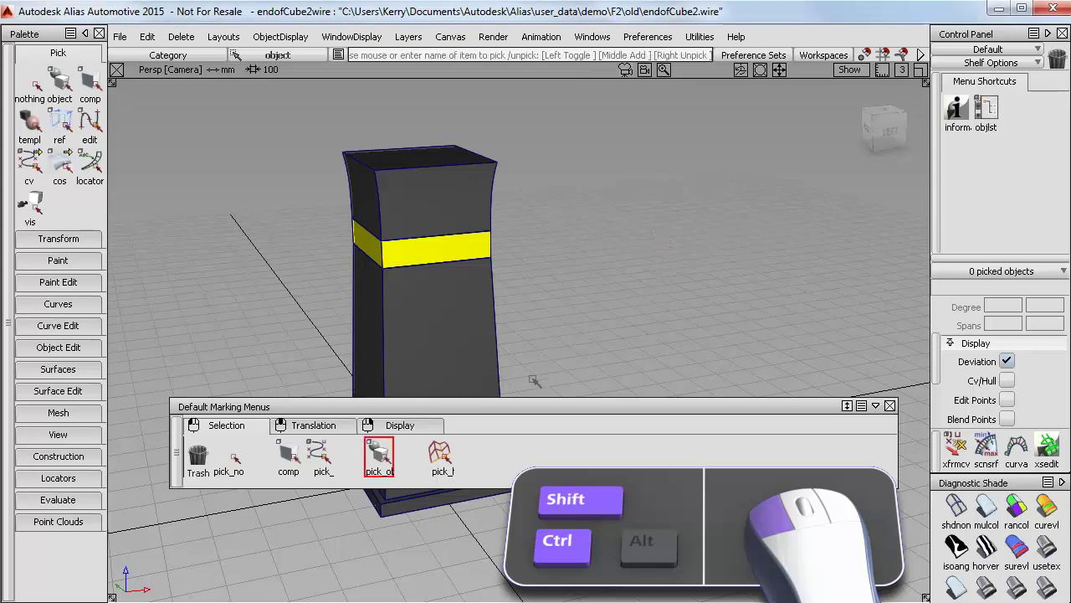
Step: Remove the empty slot from the Selection shelf and verify the menu offers Pick->component
{"action": "middle_click_drag", "start_coordinate": [263, 461], "coordinate": [209, 459]}
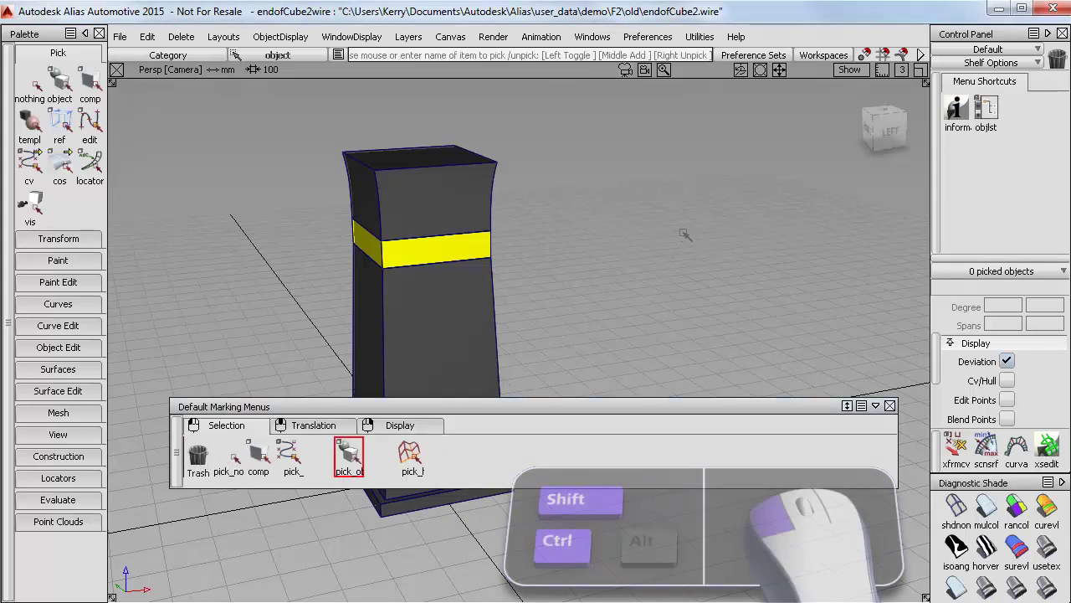
{"action": "mouse_move", "coordinate": [684, 232]}
{"action": "left_mouse_down", "text": "ctrl+shift"}
{"action": "mouse_move", "coordinate": [693, 225]}
{"action": "mouse_move", "coordinate": [684, 233]}
{"action": "left_mouse_up", "text": "ctrl+shift"}
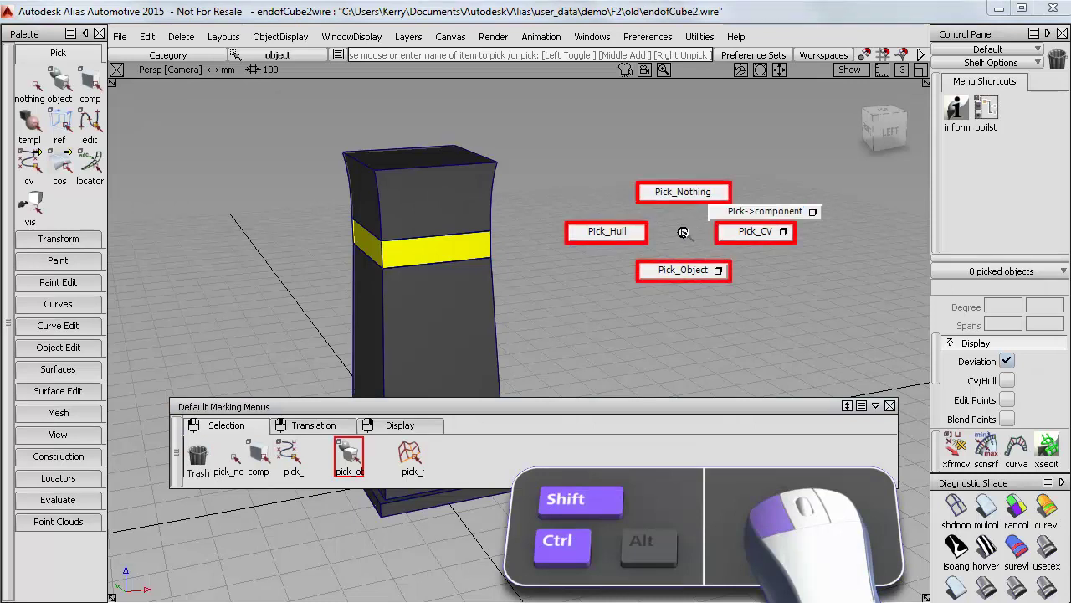
{"action": "left_click_drag", "start_coordinate": [684, 232], "coordinate": [683, 232], "text": "ctrl+shift"}
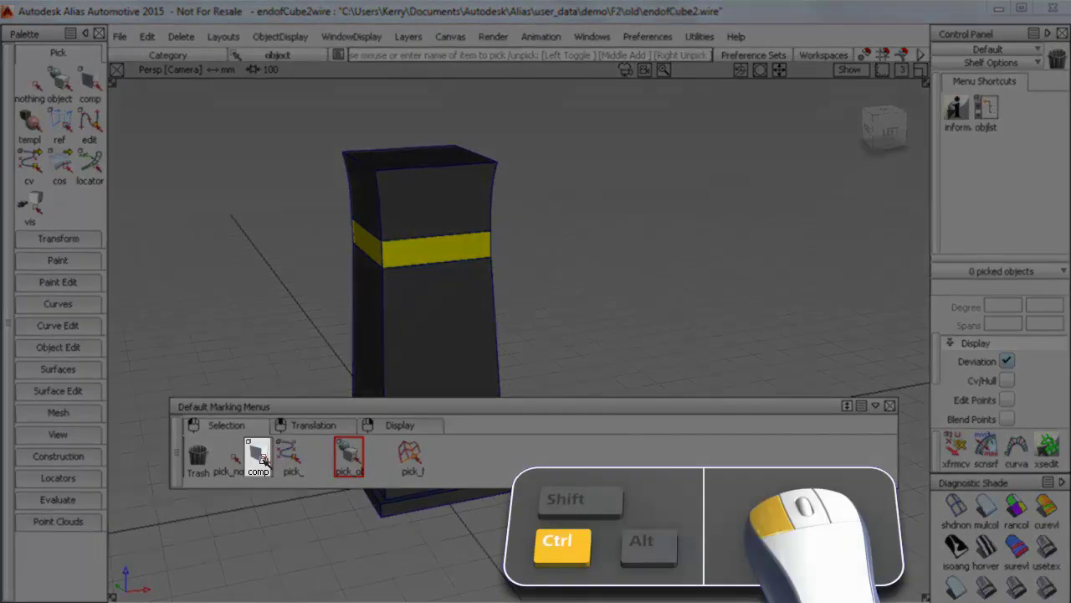
Step: Rename the comp shelf tool's label to 'Component' and confirm the marking menu shows it
{"action": "left_click", "coordinate": [261, 459], "text": "ctrl"}
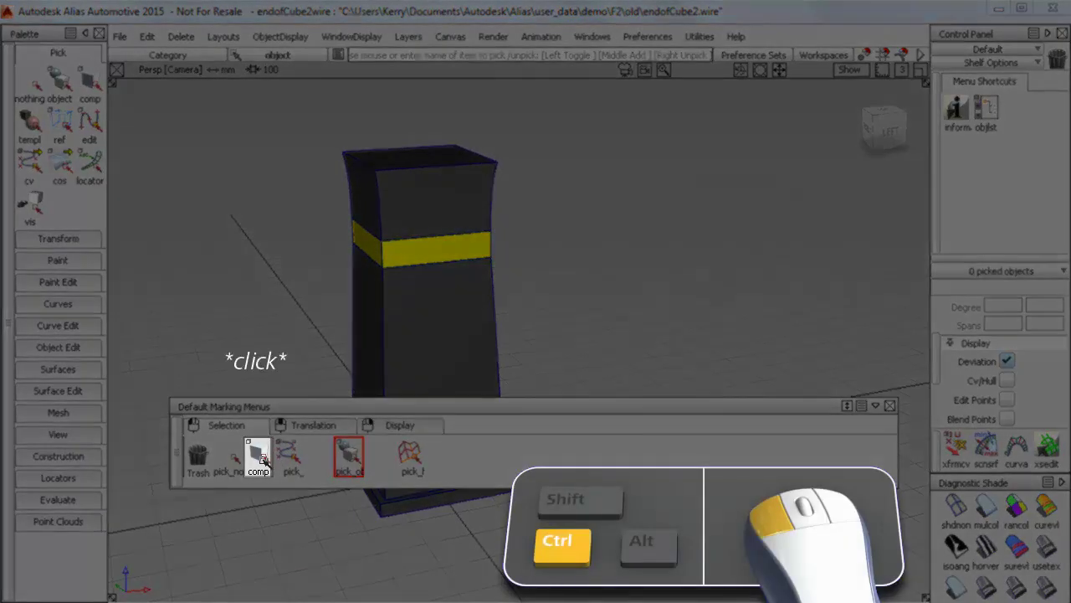
{"action": "left_click", "coordinate": [264, 460], "text": "ctrl"}
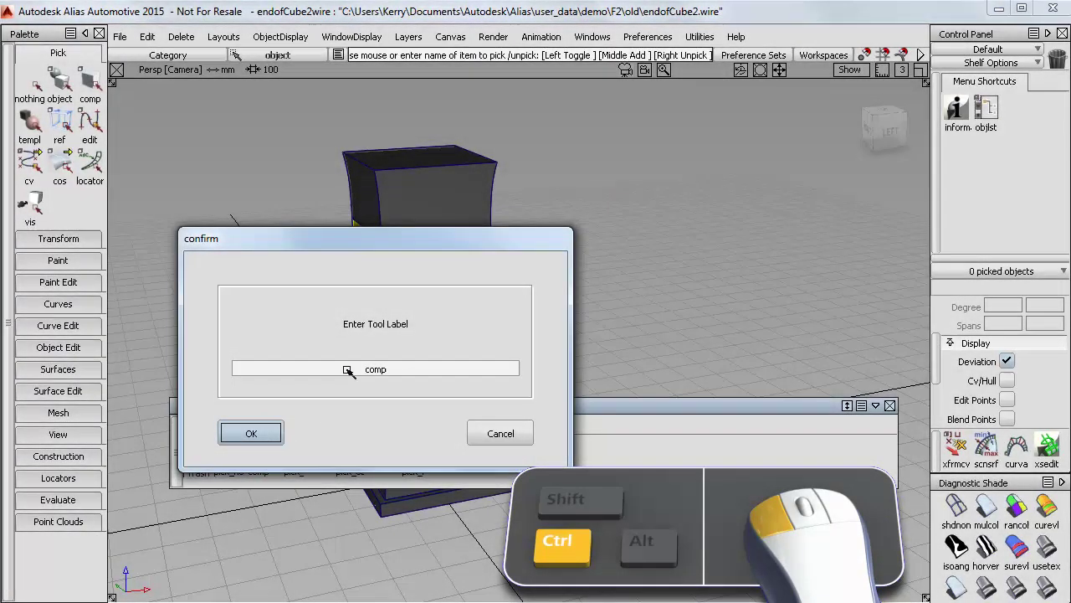
{"action": "left_click_drag", "start_coordinate": [347, 370], "coordinate": [418, 368]}
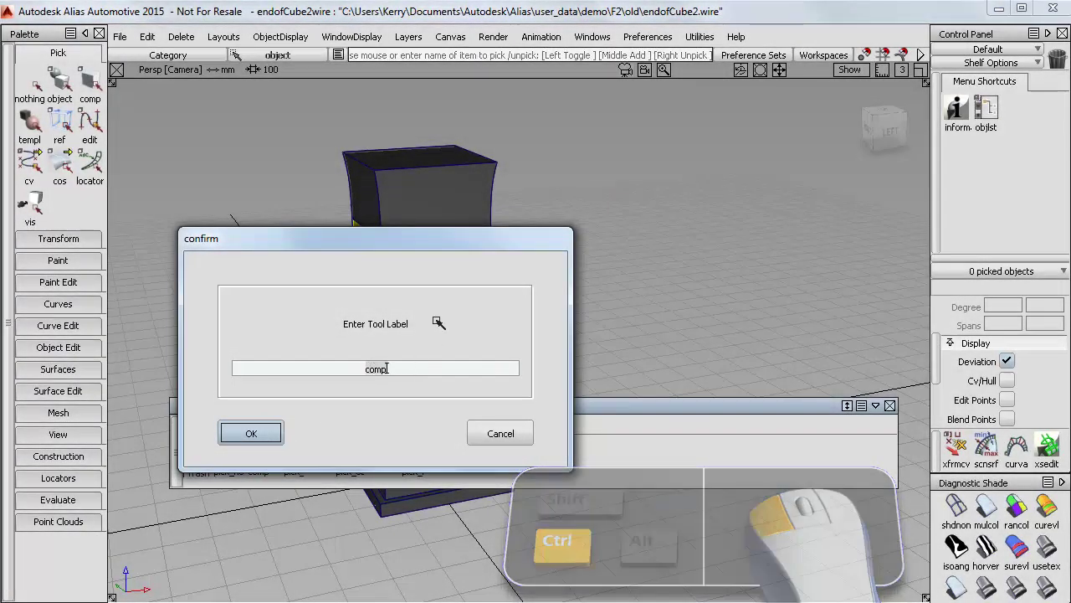
{"action": "key", "text": "BackSpace"}
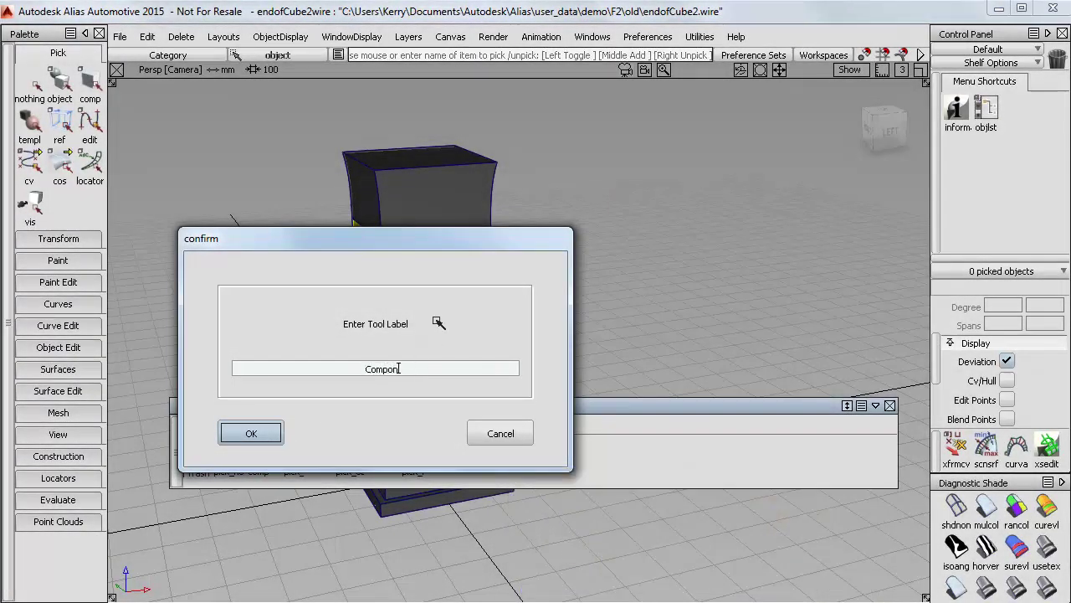
{"action": "type", "text": "Component"}
{"action": "key", "text": "Return"}
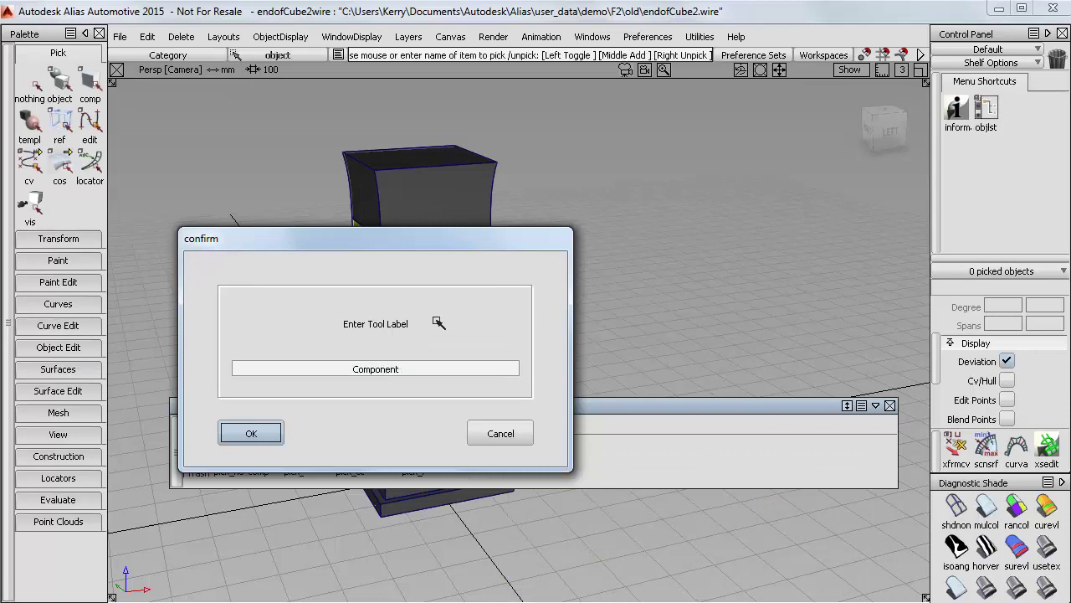
{"action": "left_click", "coordinate": [249, 433]}
{"action": "left_click_drag", "start_coordinate": [646, 245], "coordinate": [646, 245], "text": "ctrl+shift"}
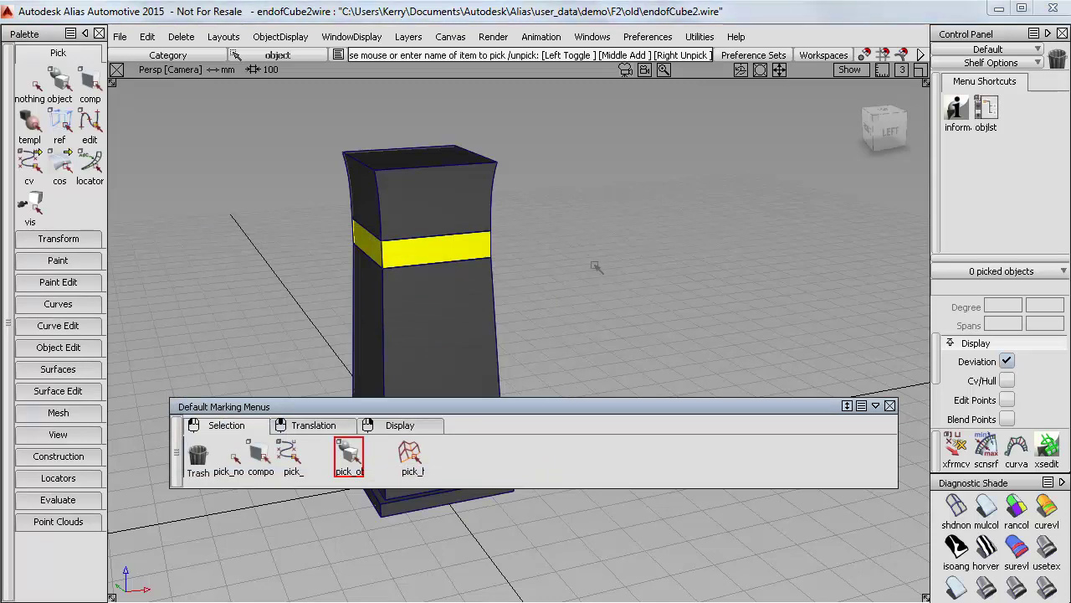
Step: Save the marking-menu shelf set over Simple.scm, confirming the replacement
{"action": "right_click", "coordinate": [608, 405]}
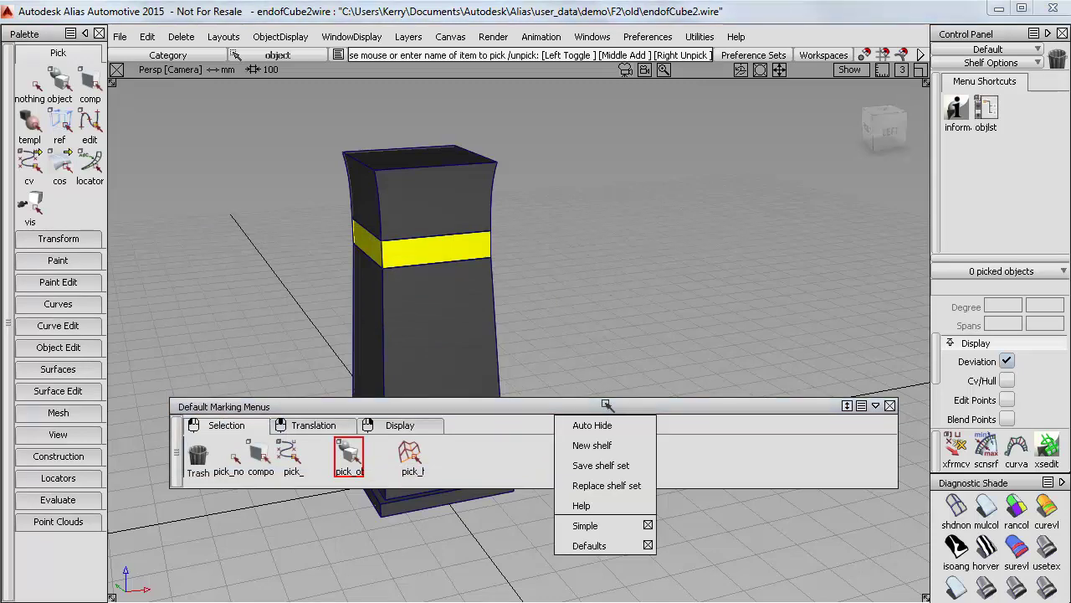
{"action": "left_click", "coordinate": [610, 465]}
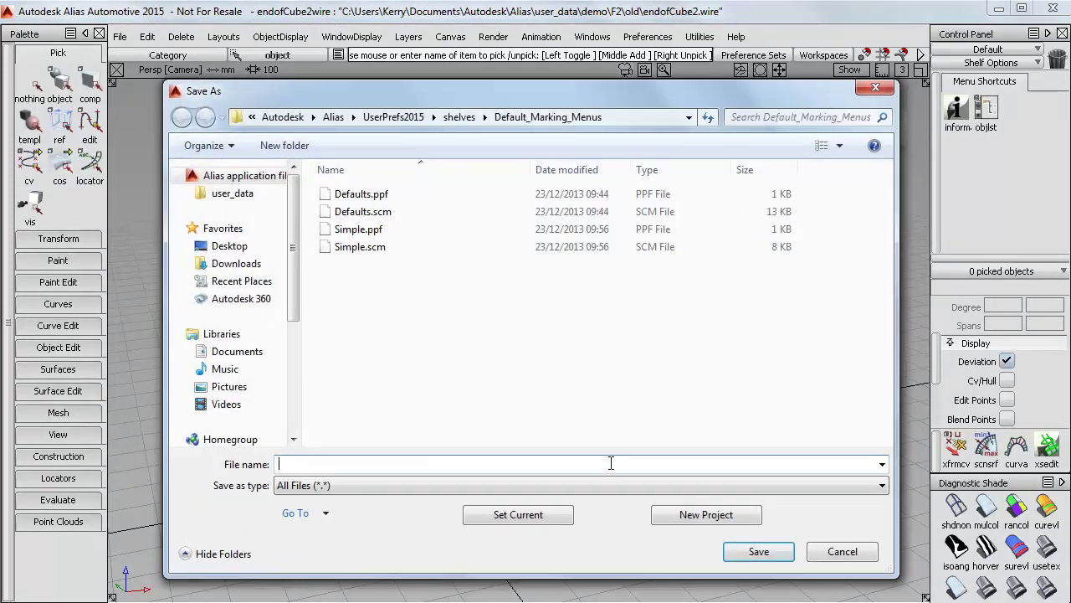
{"action": "left_click", "coordinate": [368, 247]}
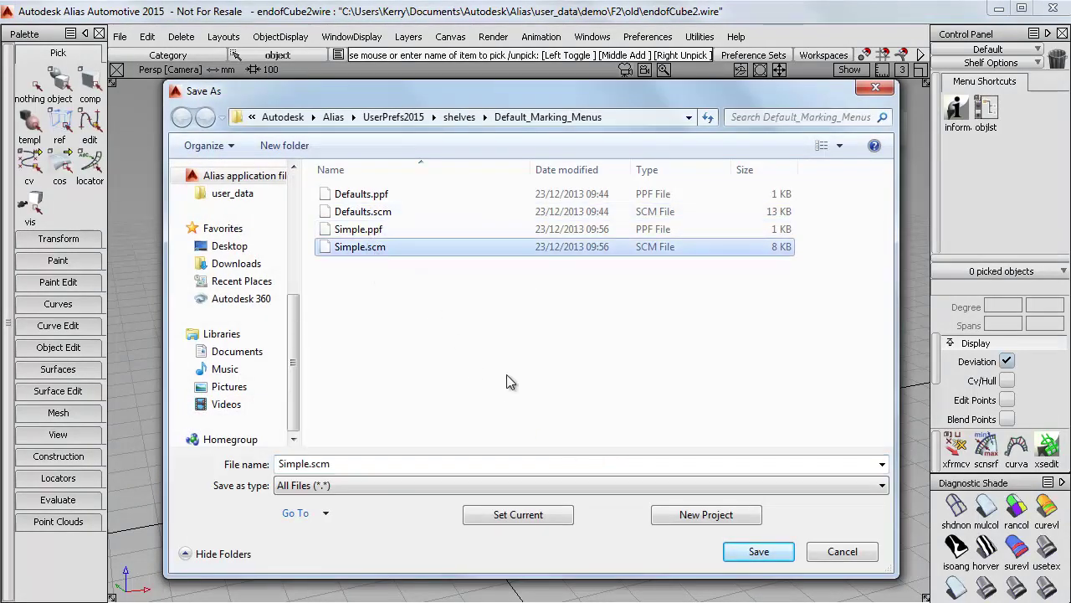
{"action": "left_click", "coordinate": [741, 555]}
{"action": "left_click", "coordinate": [434, 354]}
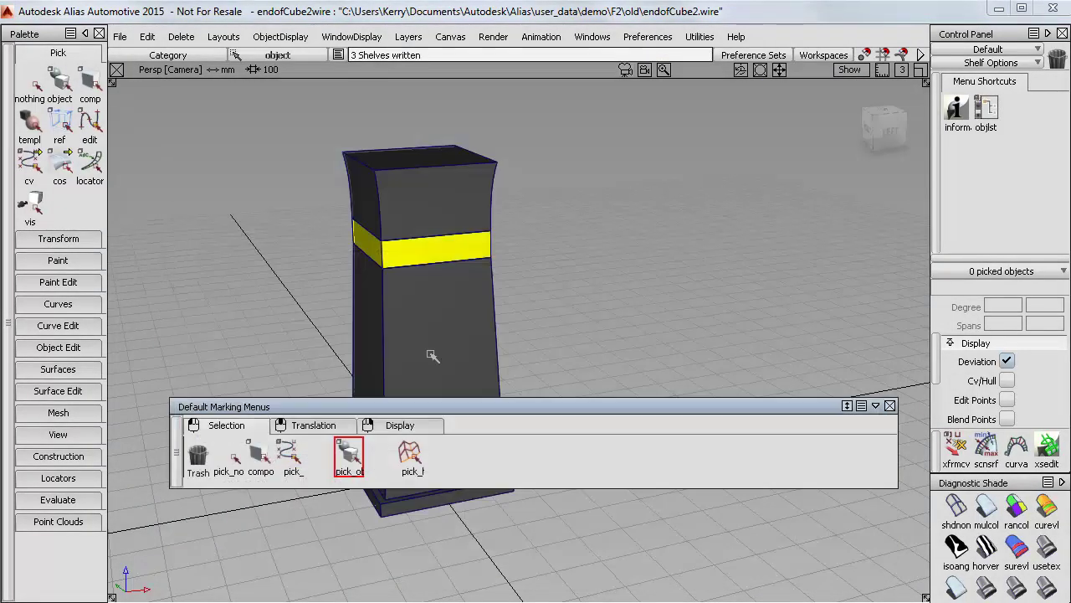
Step: Save all user preferences from Preferences > User Preferences and dismiss the confirmation
{"action": "left_click", "coordinate": [647, 37]}
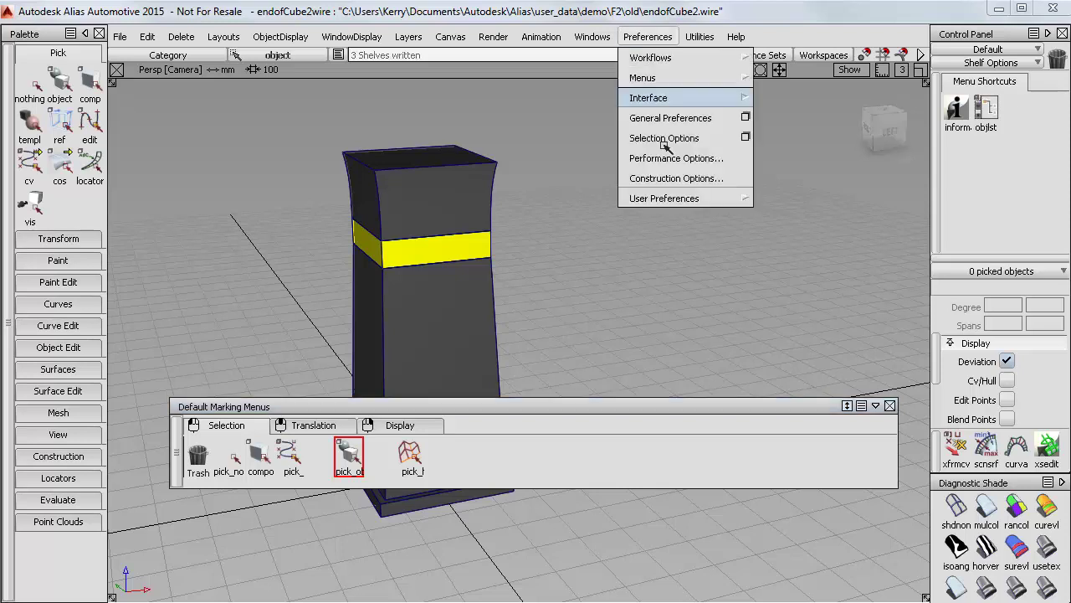
{"action": "mouse_move", "coordinate": [667, 198]}
{"action": "left_click", "coordinate": [778, 200]}
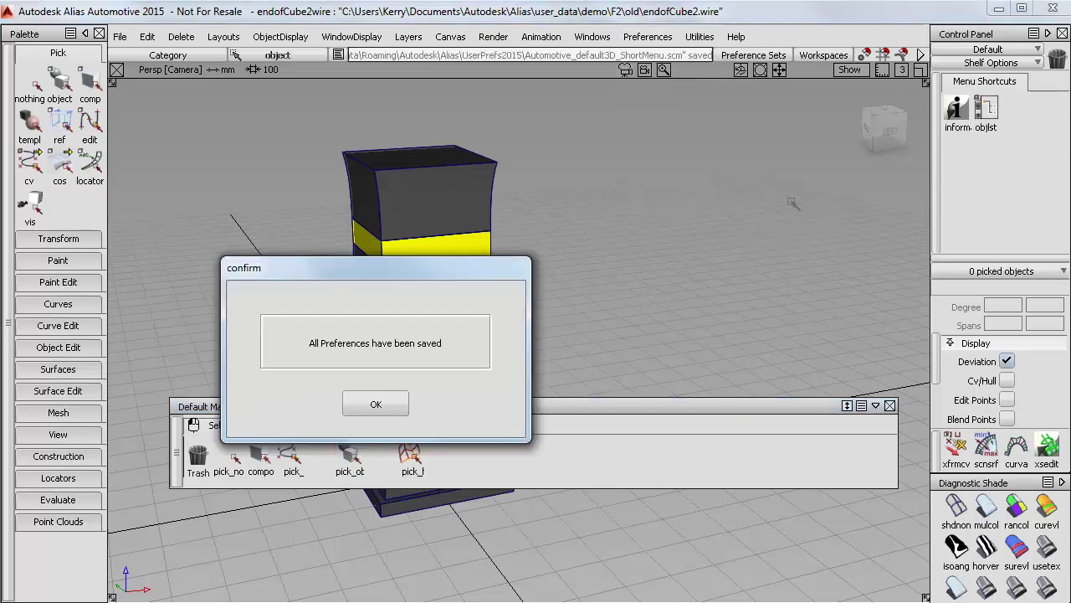
{"action": "left_click", "coordinate": [396, 403]}
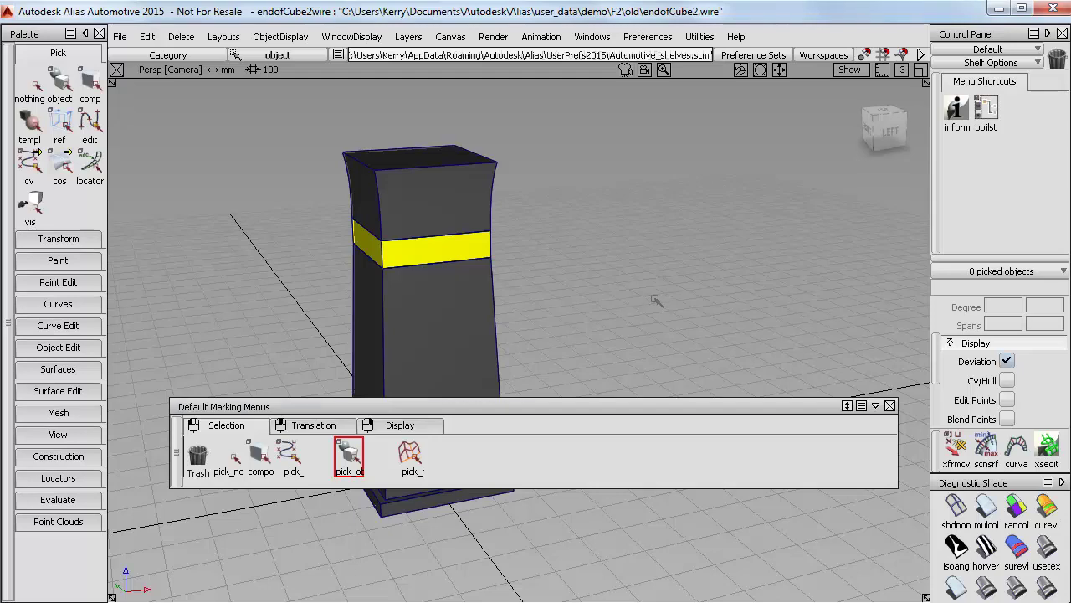
Step: Close the Default Marking Menus shelf window
{"action": "left_click", "coordinate": [889, 406]}
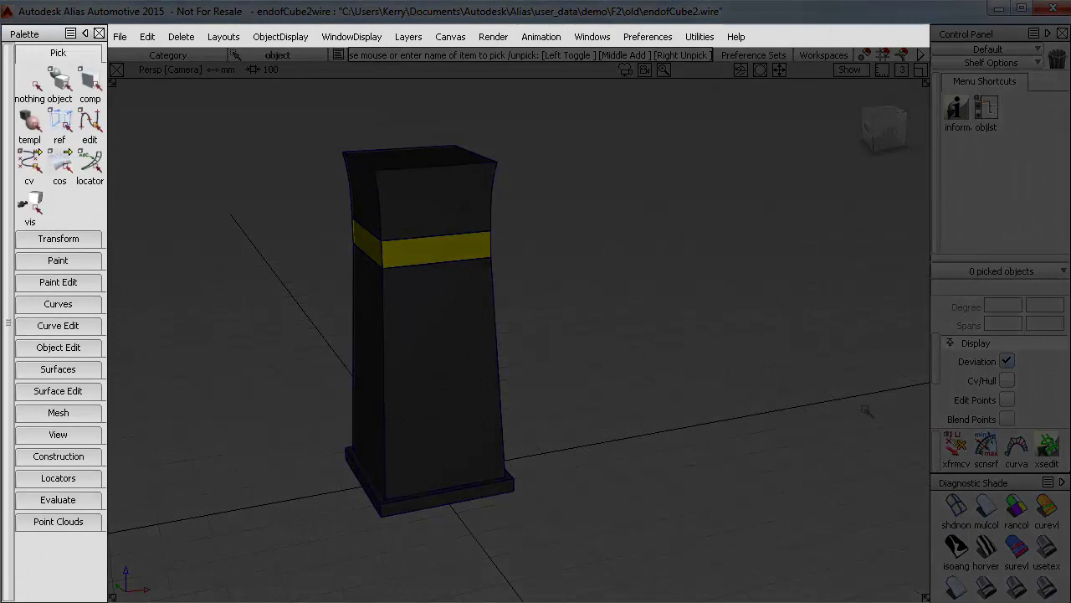